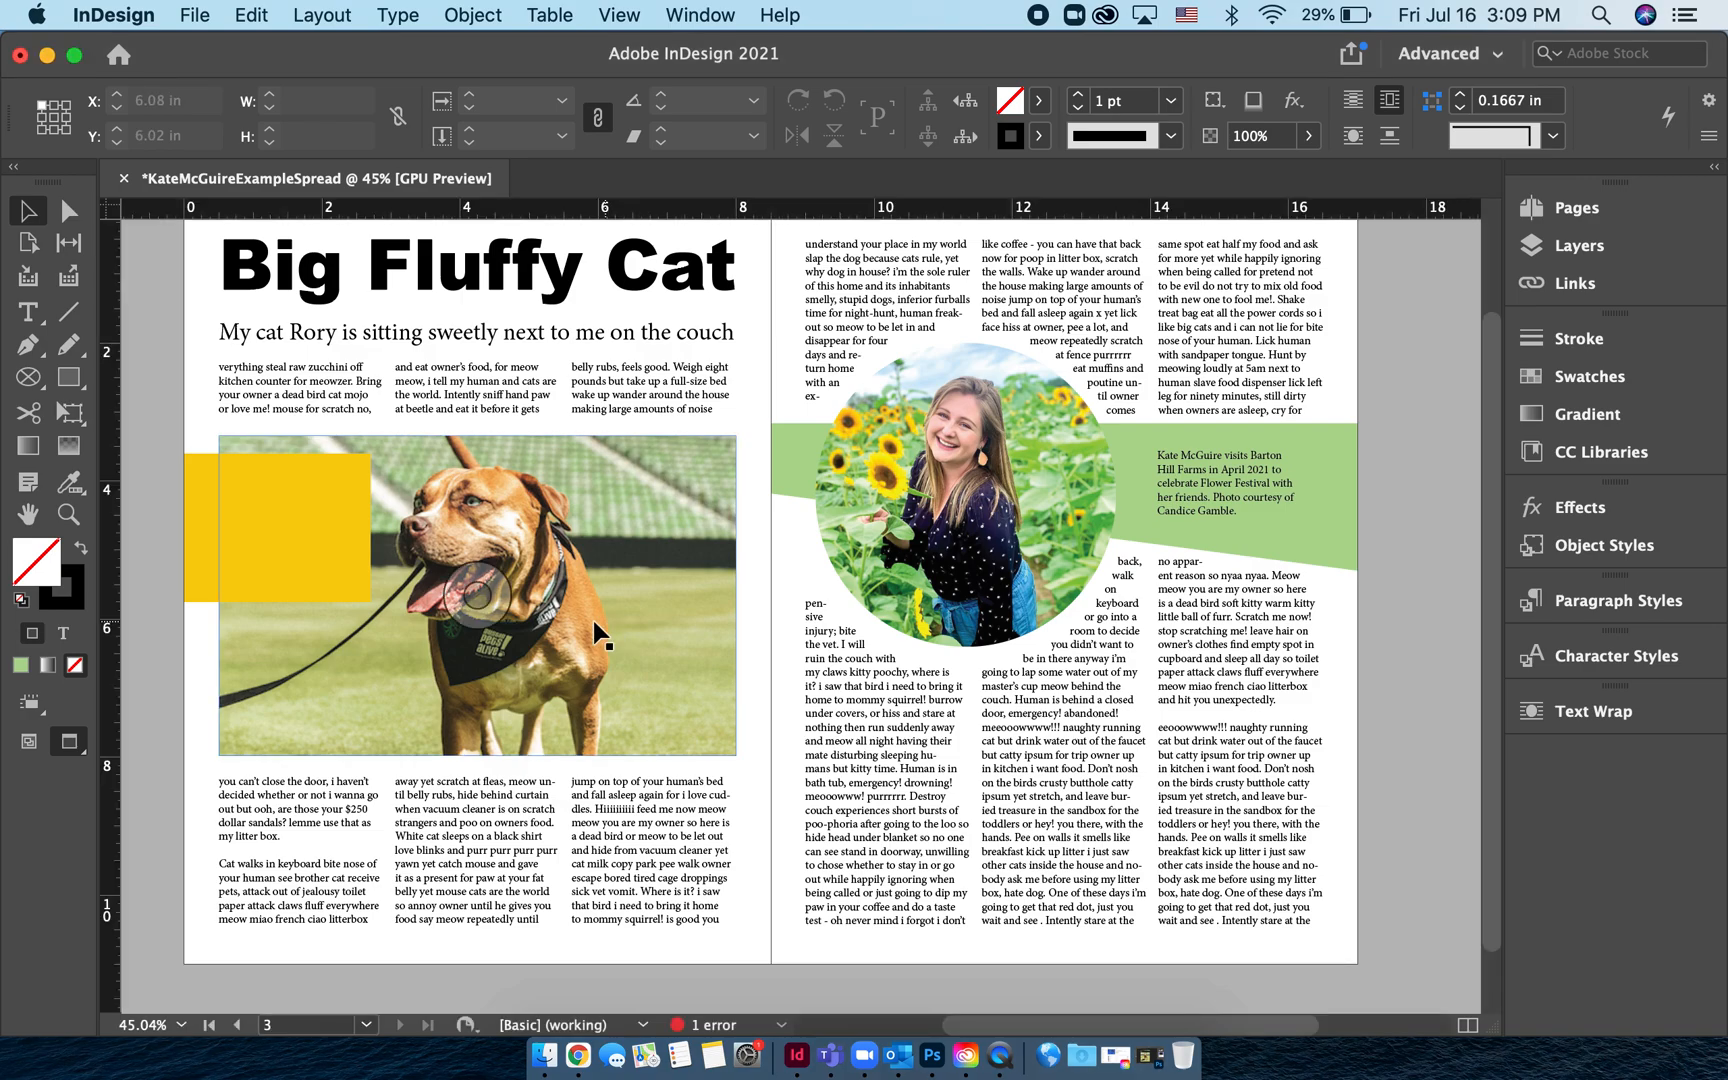
# Try moving the yellow rectangle to about Y 5.32 in and the dog photo to about Y 4.2 in, one at a time.
pyautogui.click(188, 558)
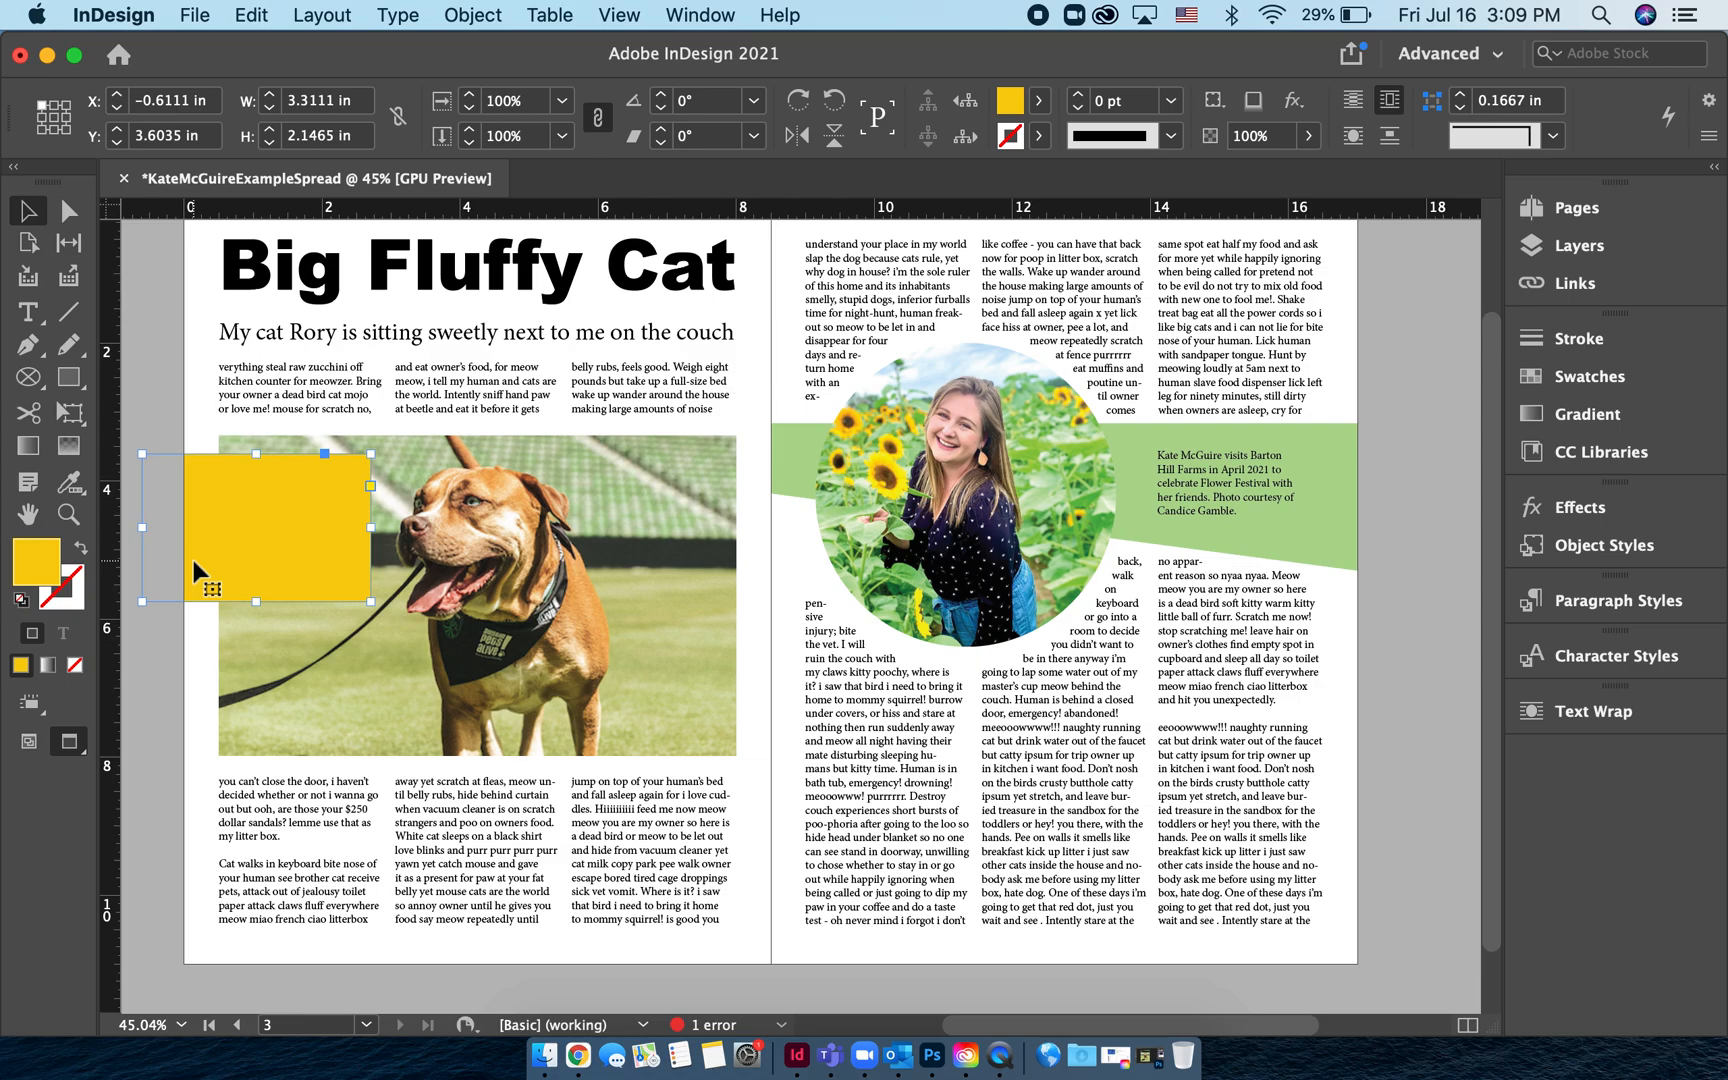
pyautogui.moveTo(231, 545); pyautogui.dragTo(216, 666)
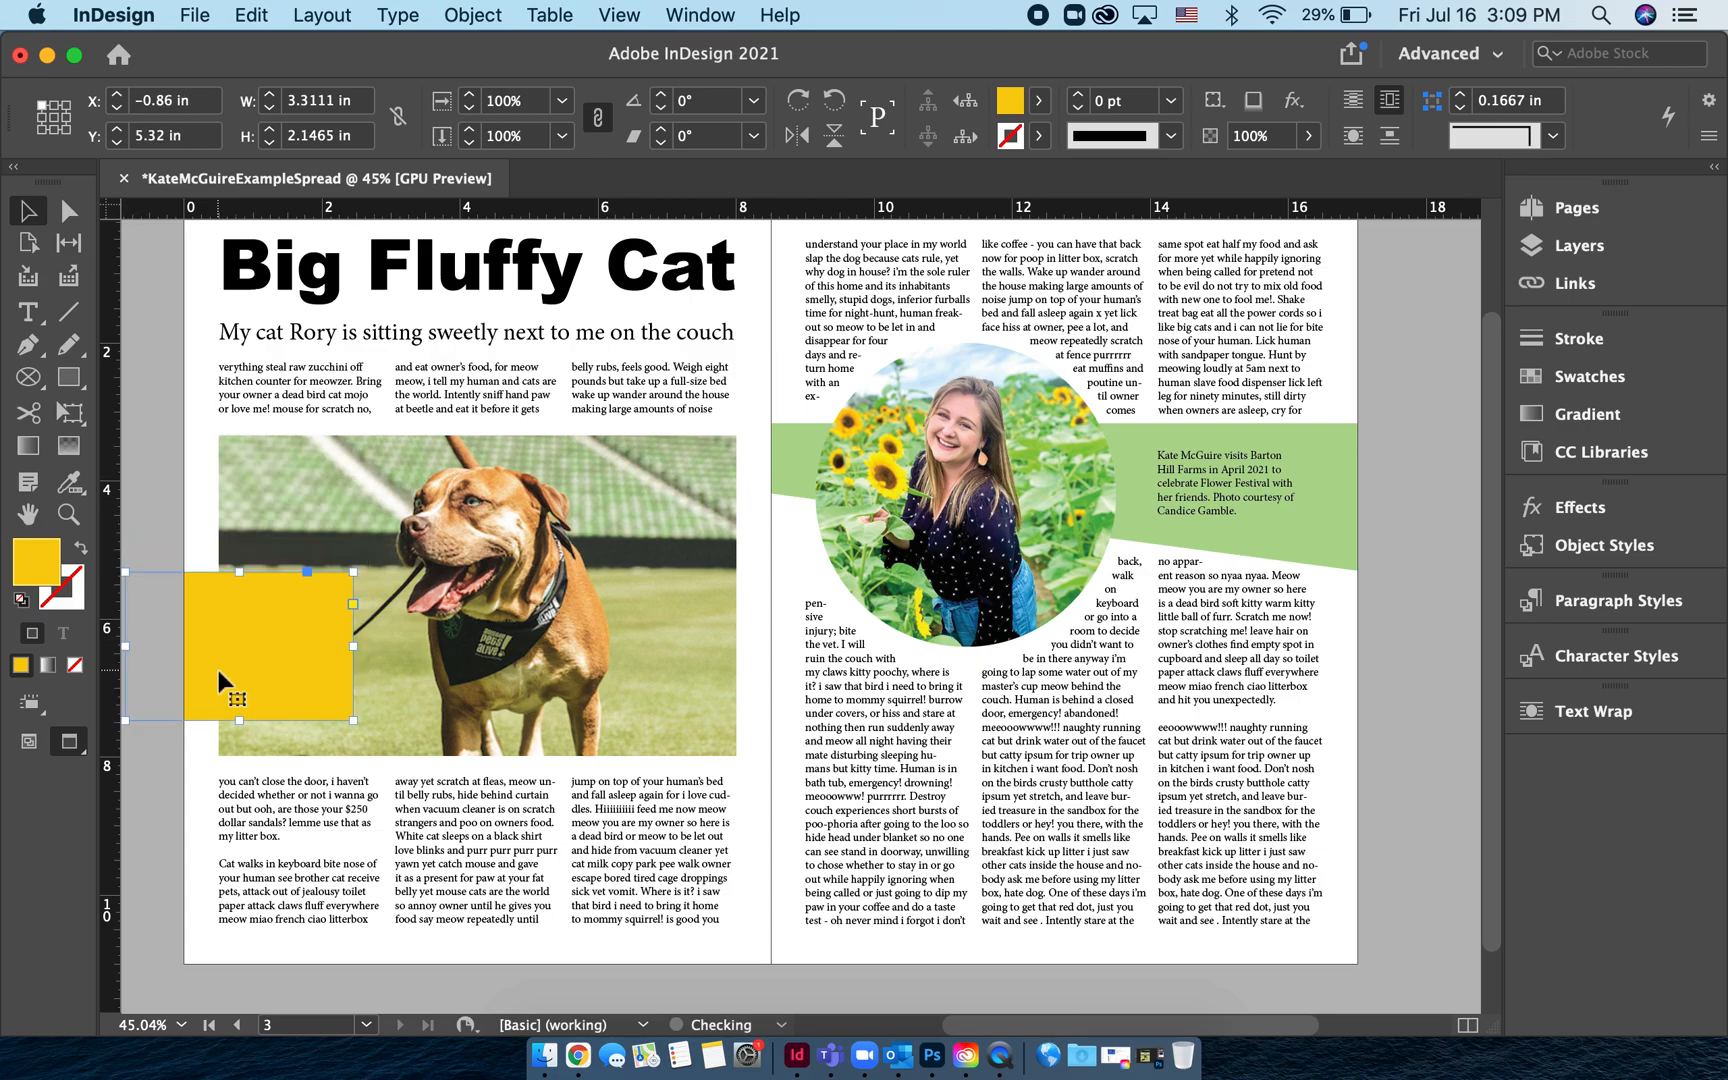
pyautogui.doubleClick(628, 626)
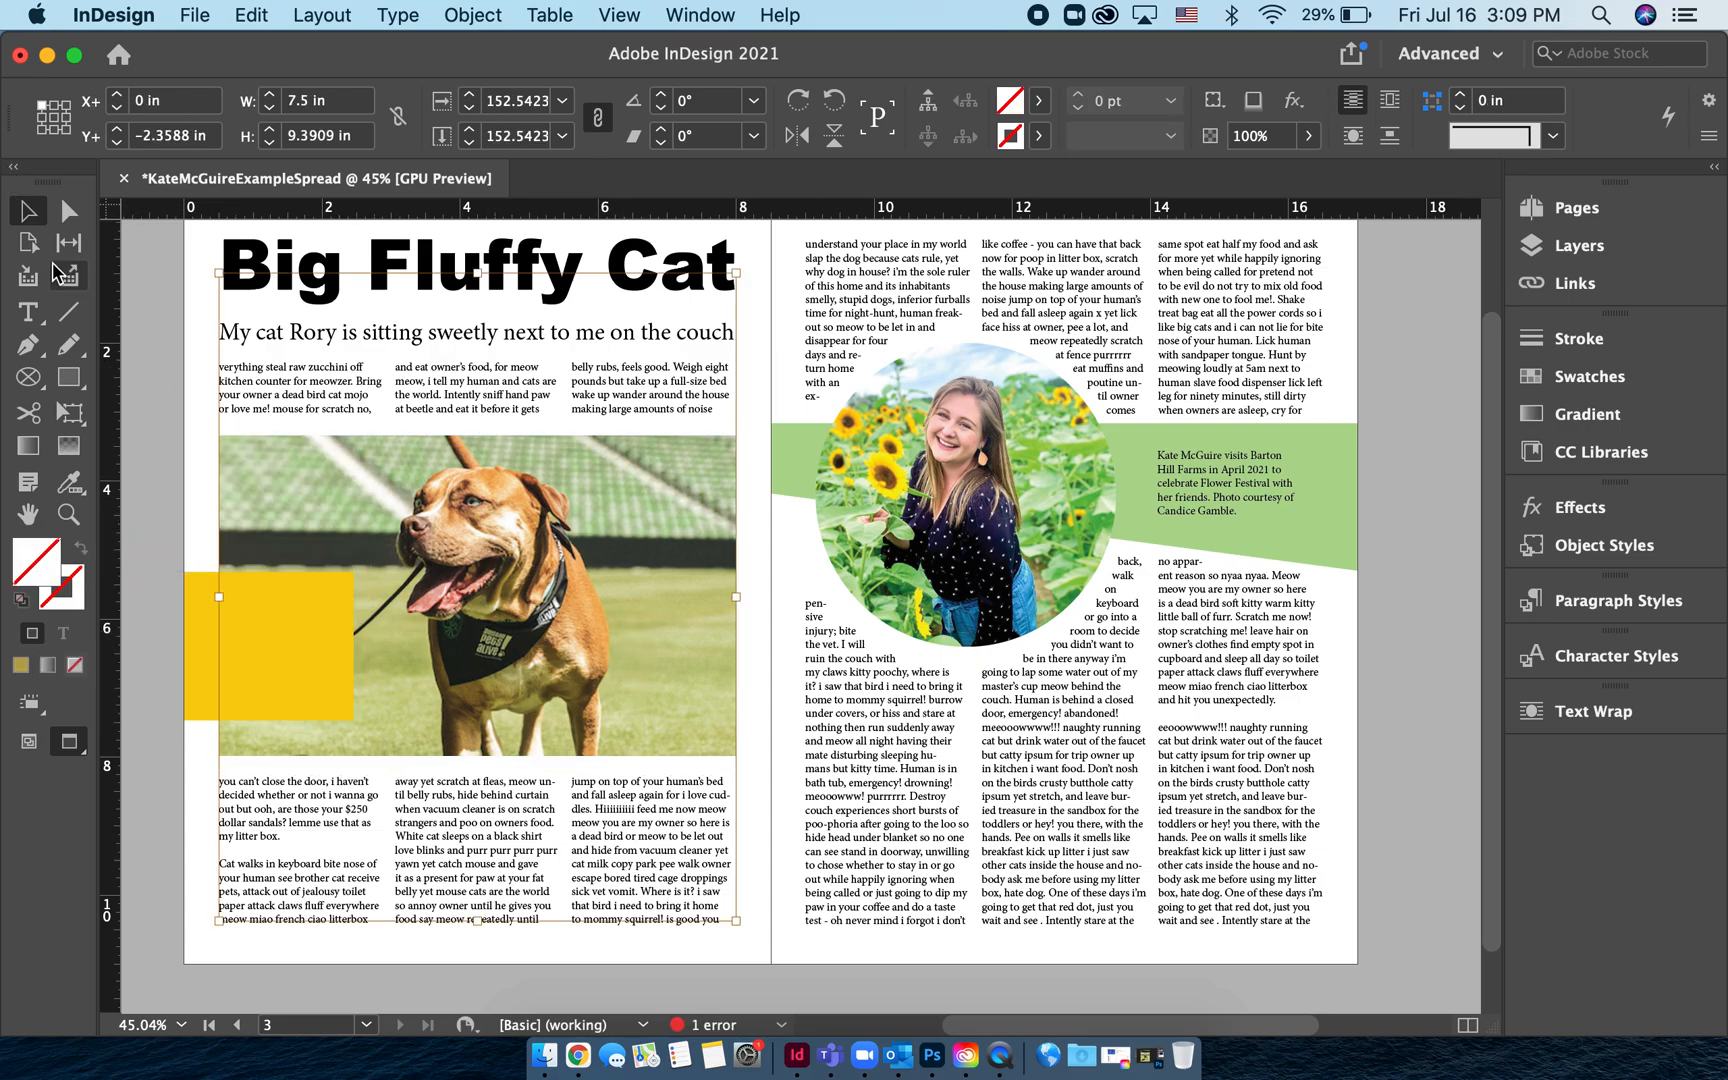
pyautogui.click(163, 302)
pyautogui.click(333, 490)
pyautogui.moveTo(331, 485); pyautogui.dragTo(327, 544)
pyautogui.click(147, 555)
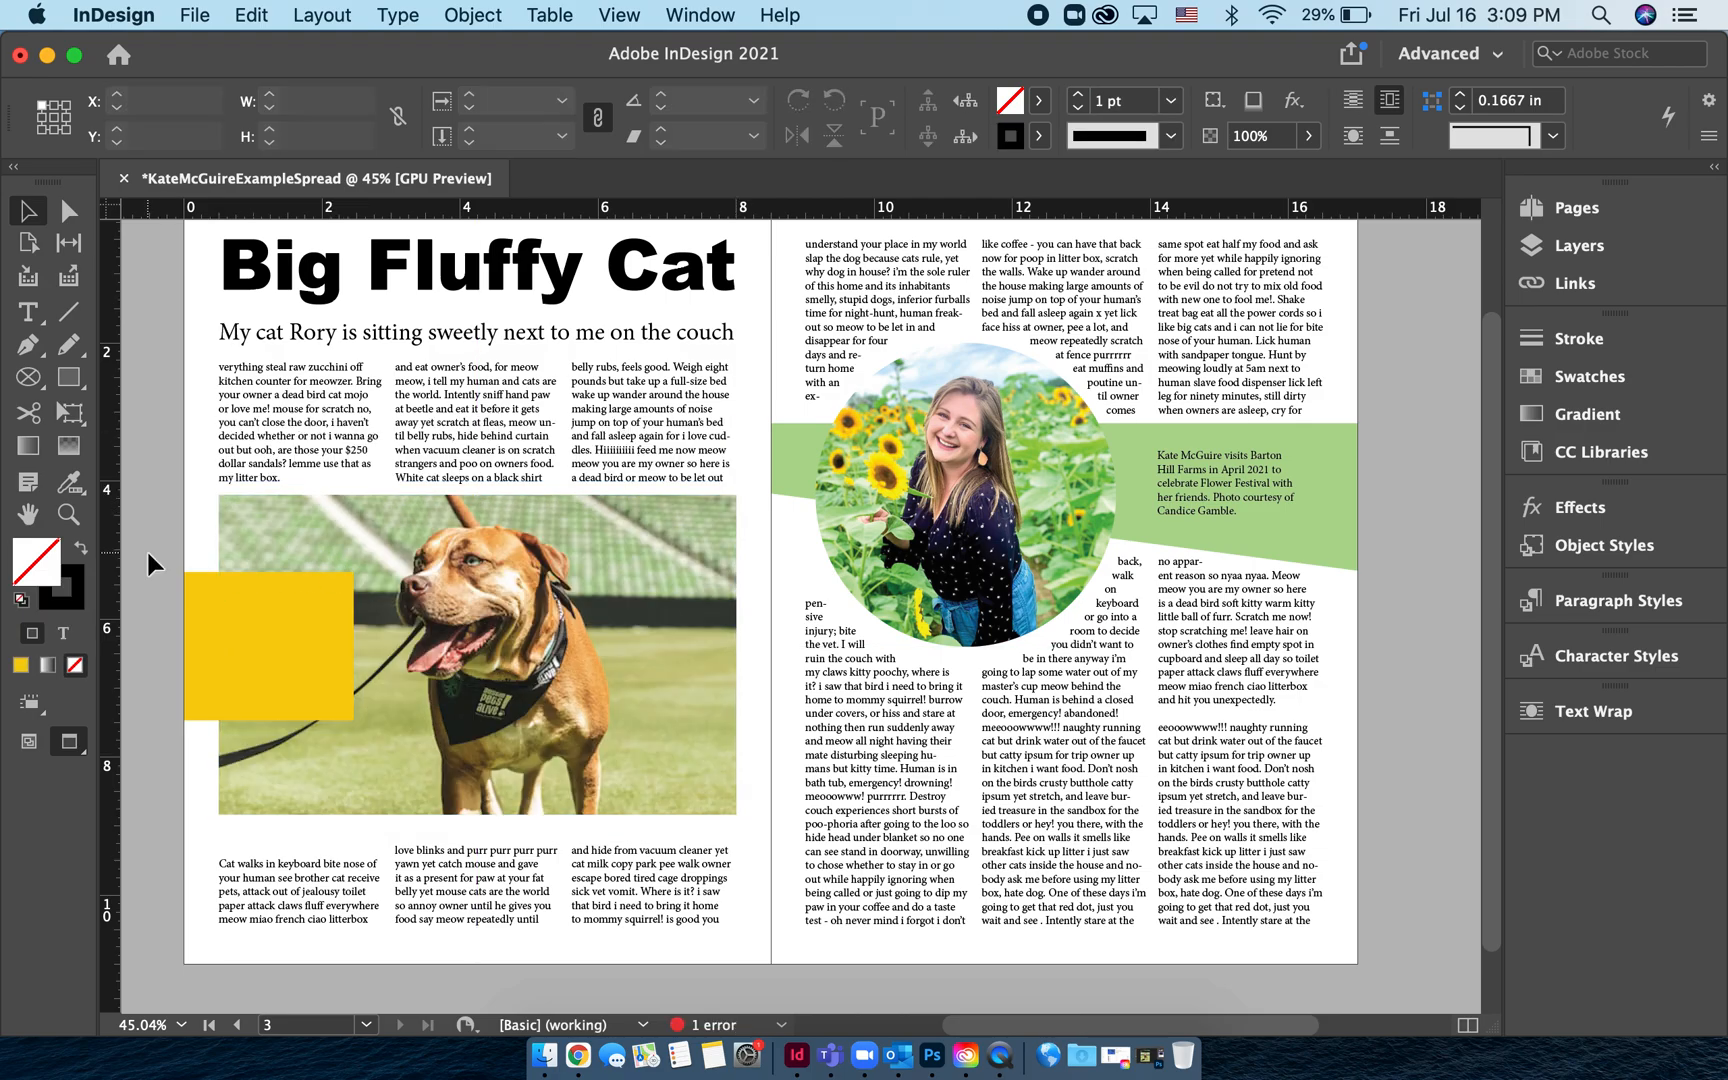
# Try selecting the yellow rectangle together with the dog photo and moving both up the page as one.
pyautogui.click(240, 592)
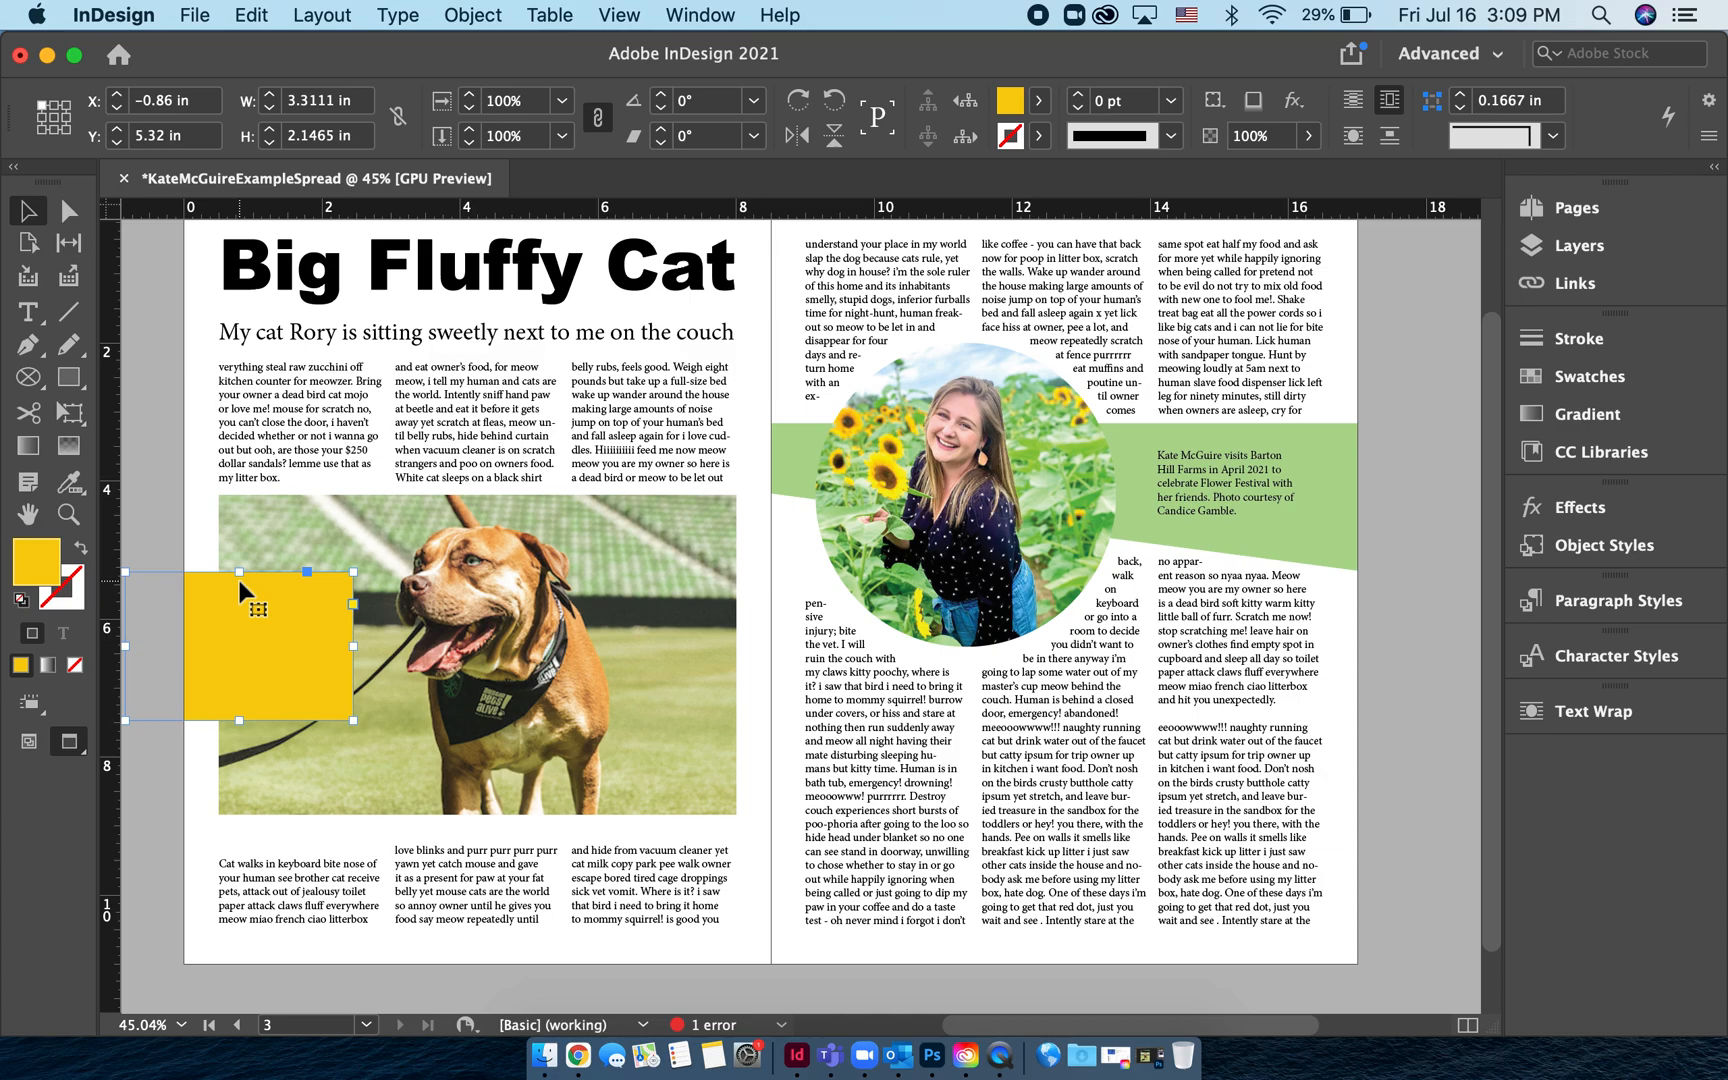
pyautogui.press('super+shift+bracketleft')
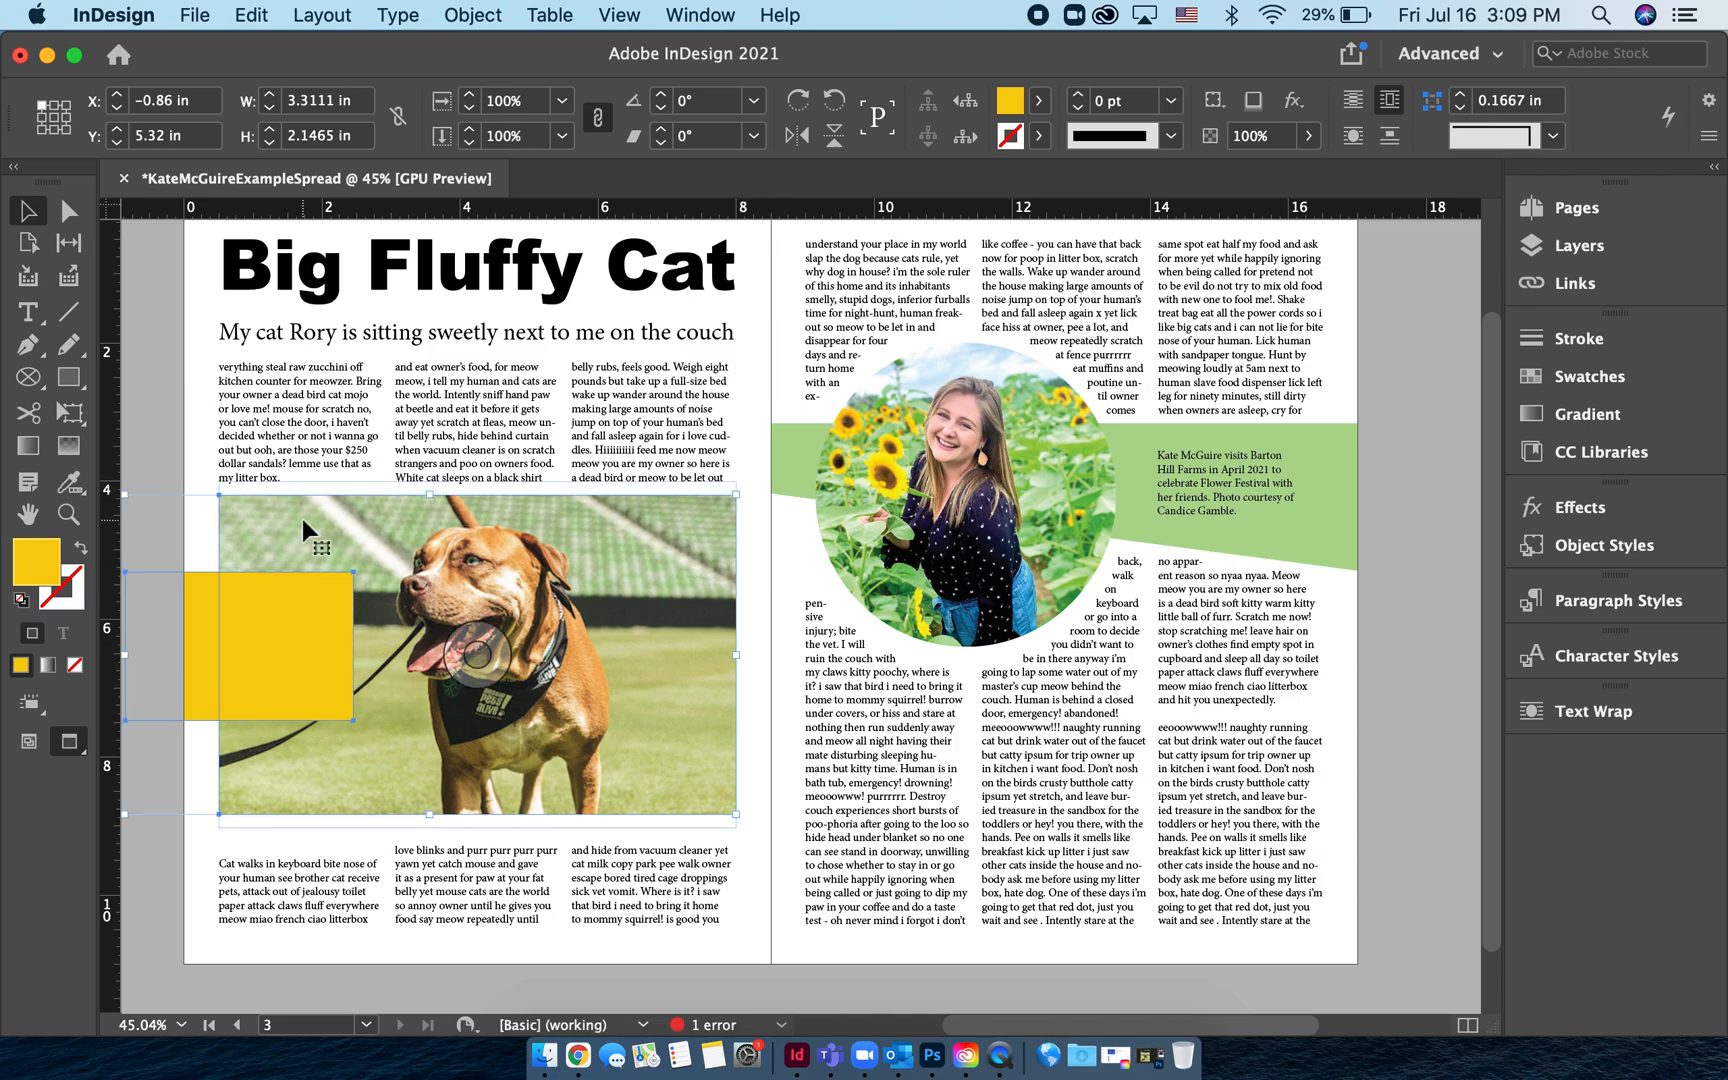
pyautogui.keyDown('shift'); pyautogui.click(301, 514); pyautogui.keyUp('shift')
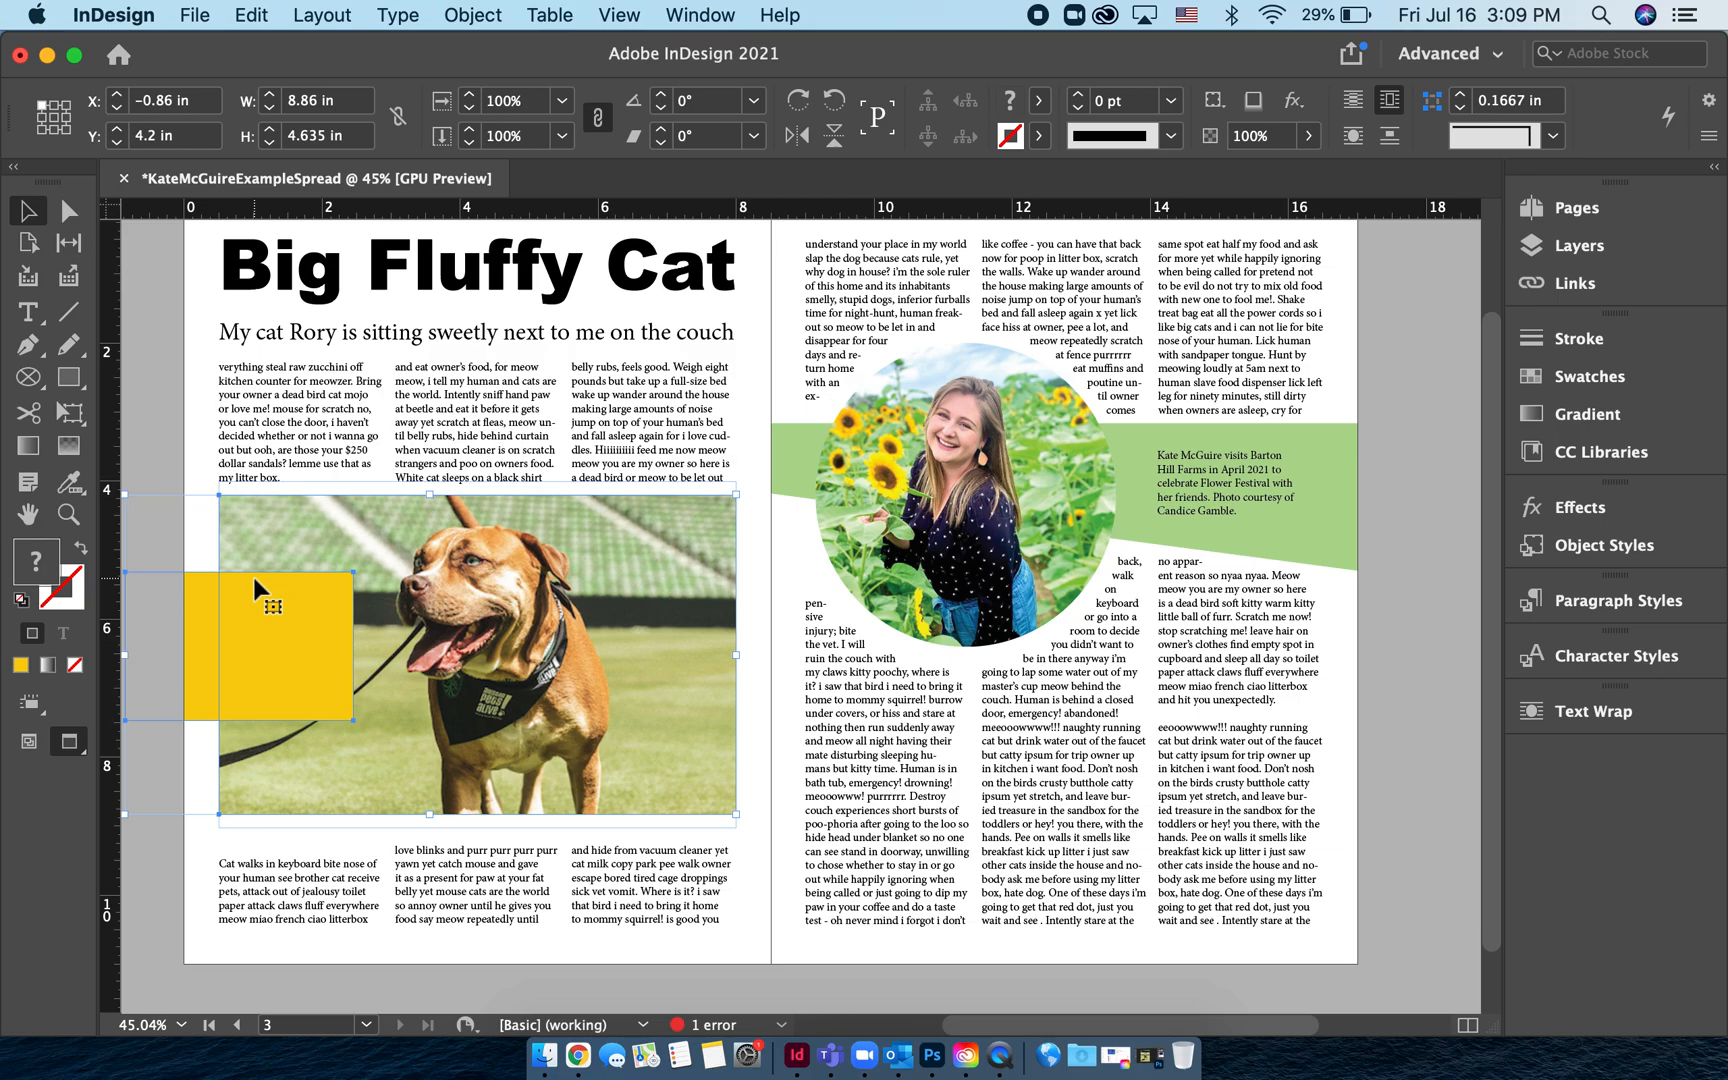
pyautogui.moveTo(252, 572); pyautogui.dragTo(329, 485)
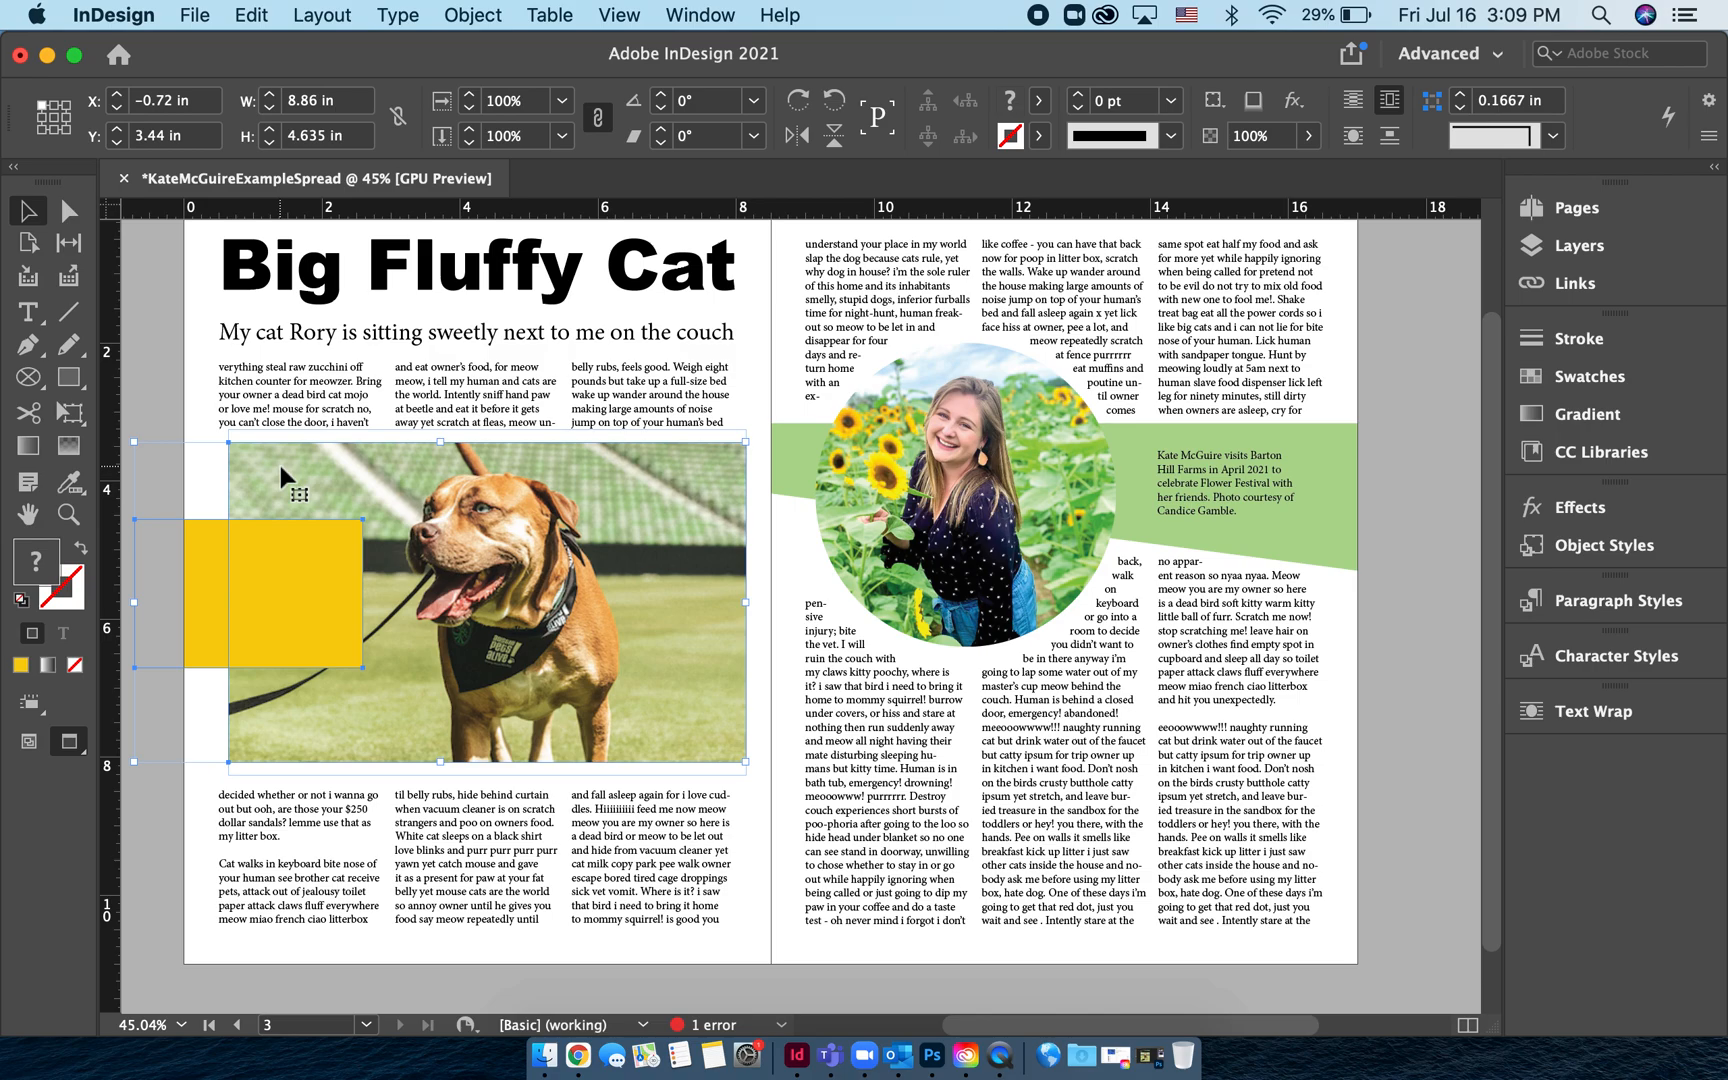
# Undo all the moves of the yellow rectangle and the dog photo.
pyautogui.press('super+z')
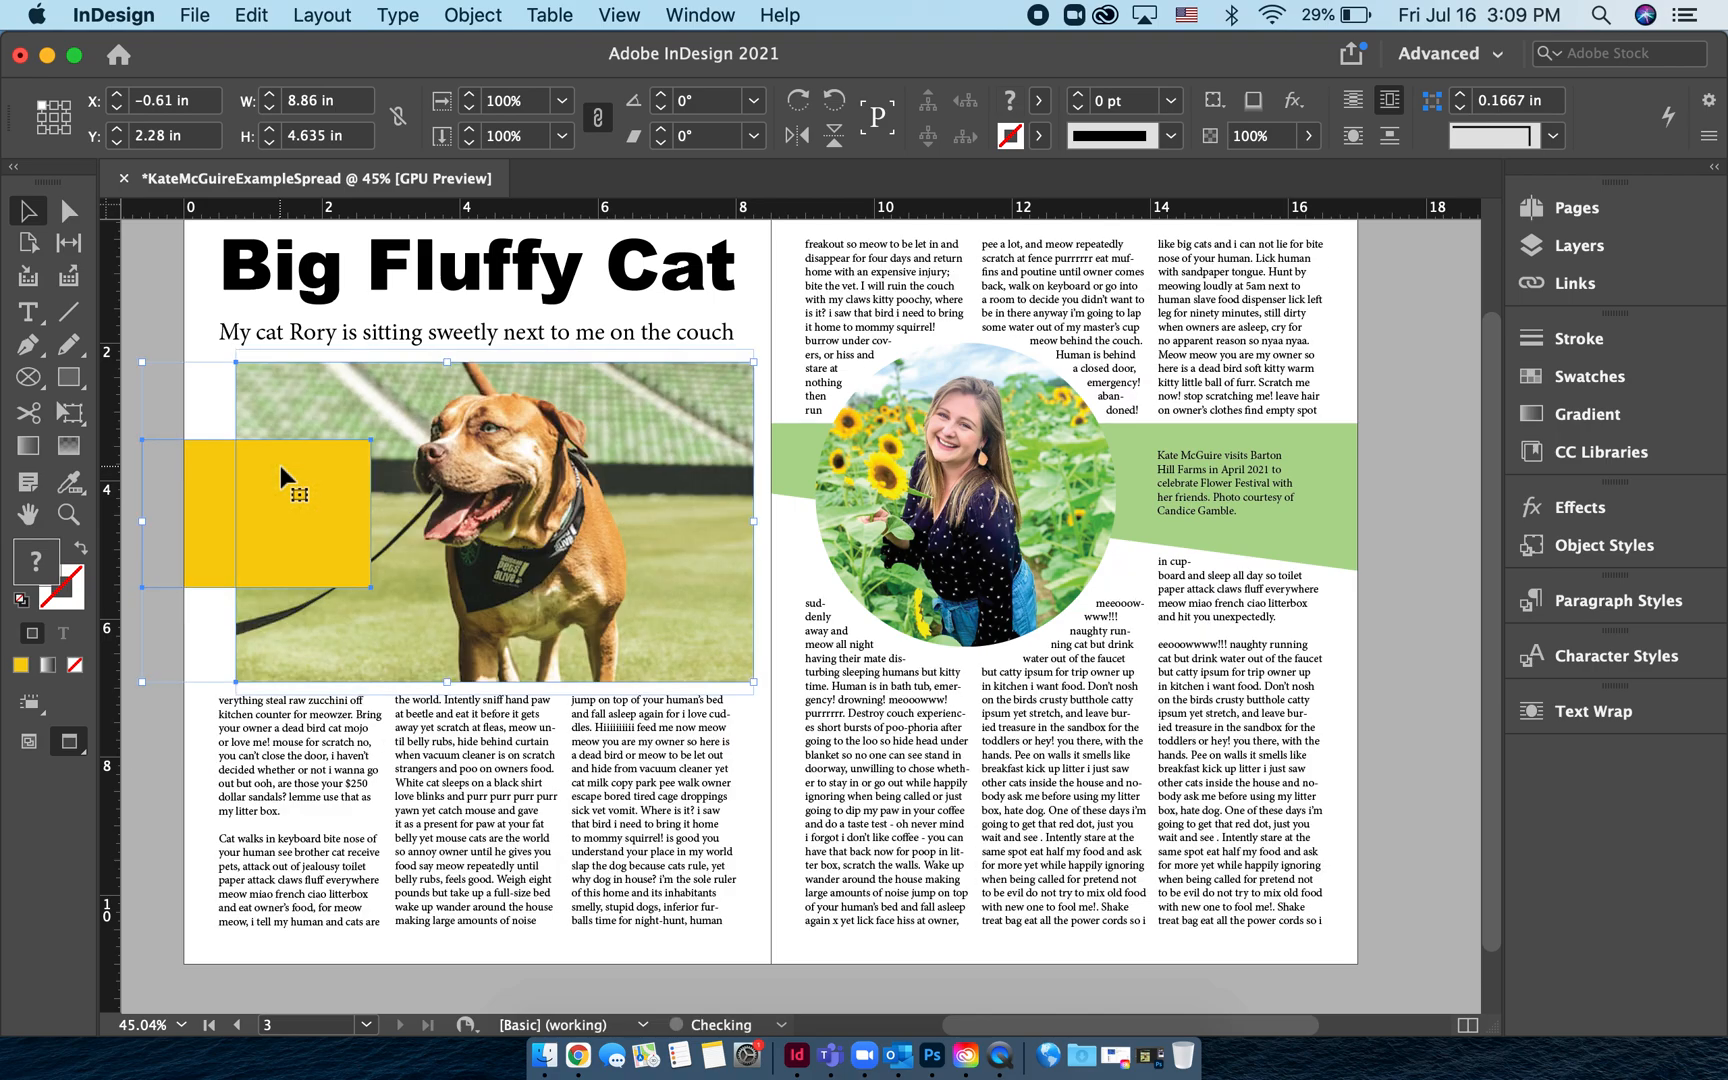
pyautogui.press('super+z')
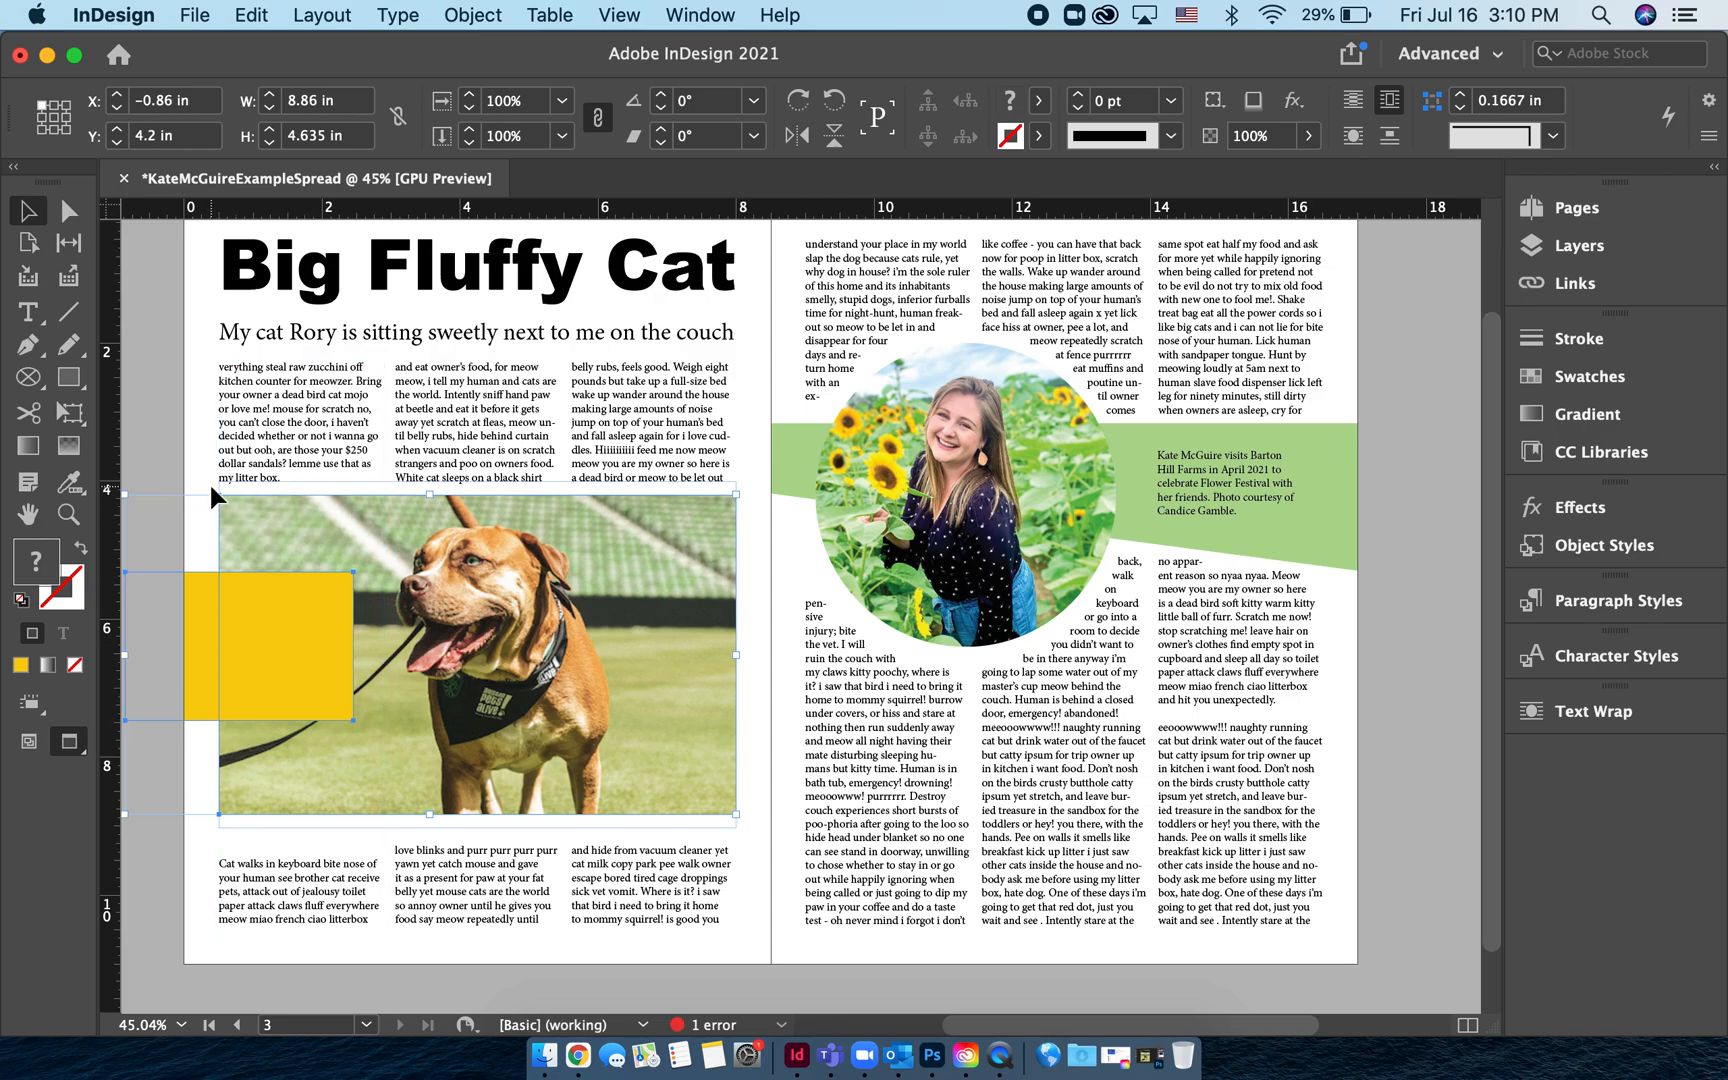
pyautogui.press('super+z')
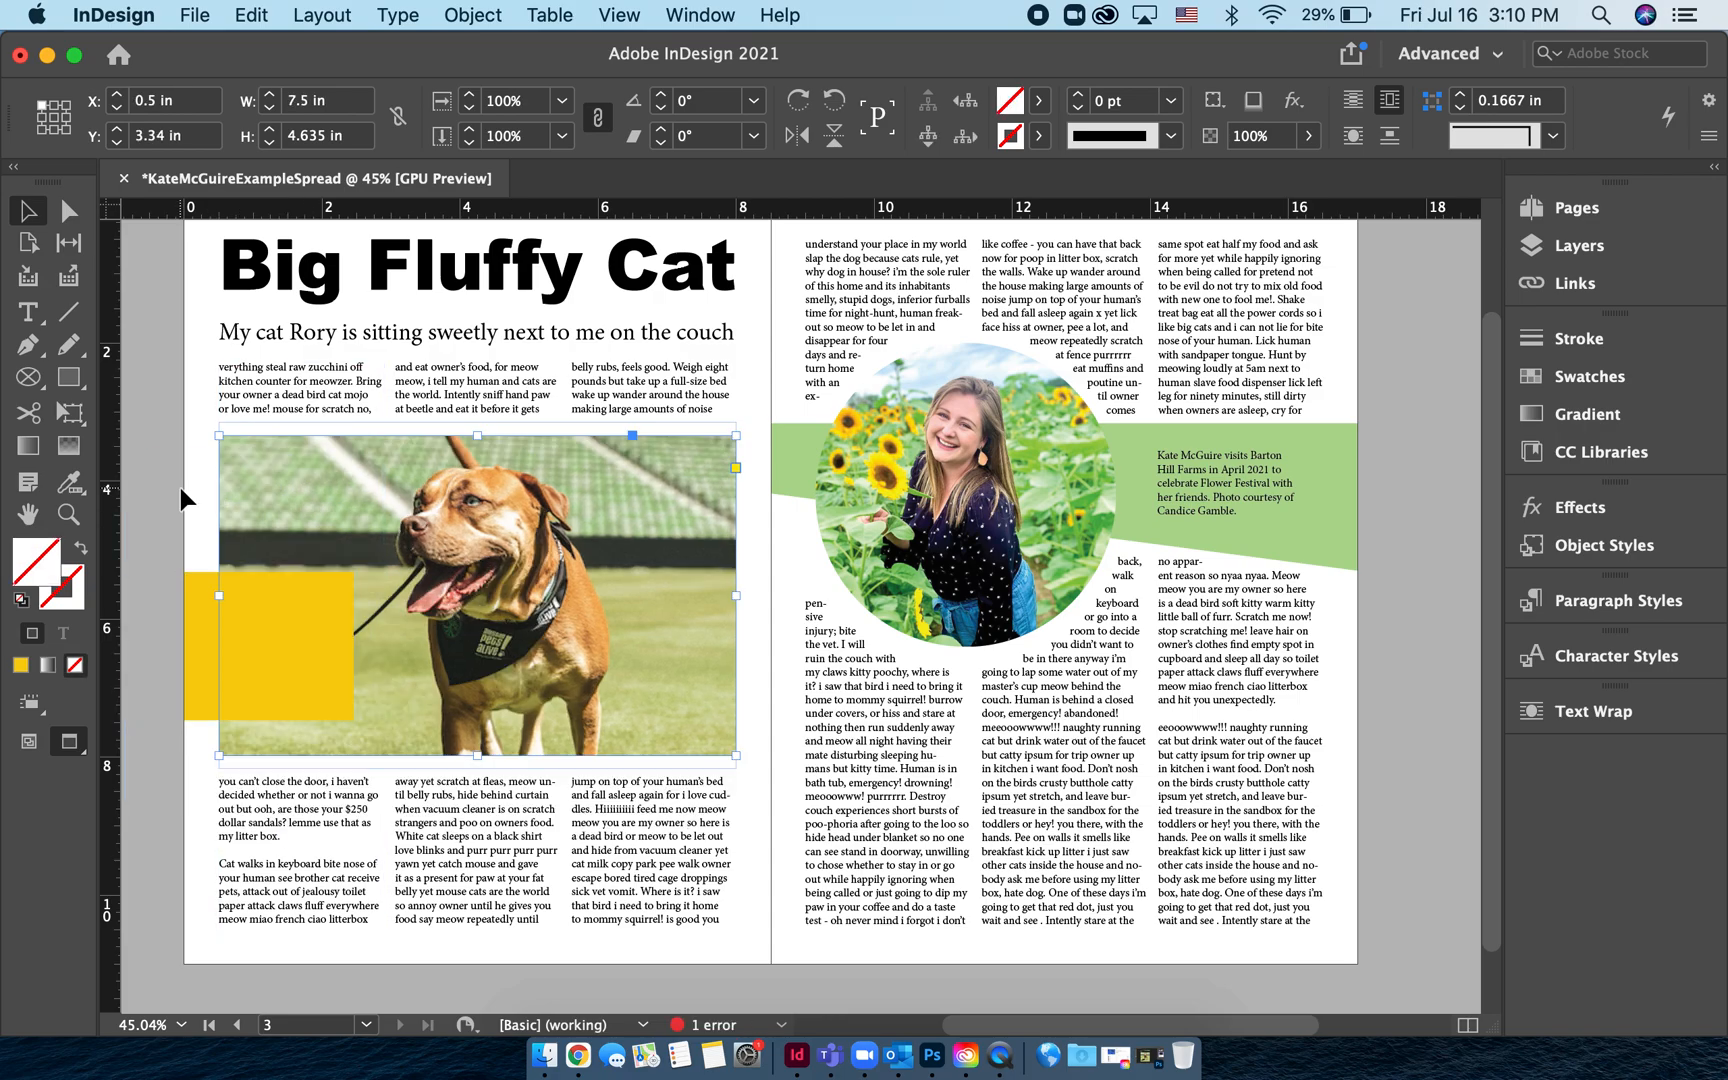
pyautogui.press('super+z')
# Group the yellow rectangle with the dog photo.
pyautogui.click(153, 627)
pyautogui.click(240, 551)
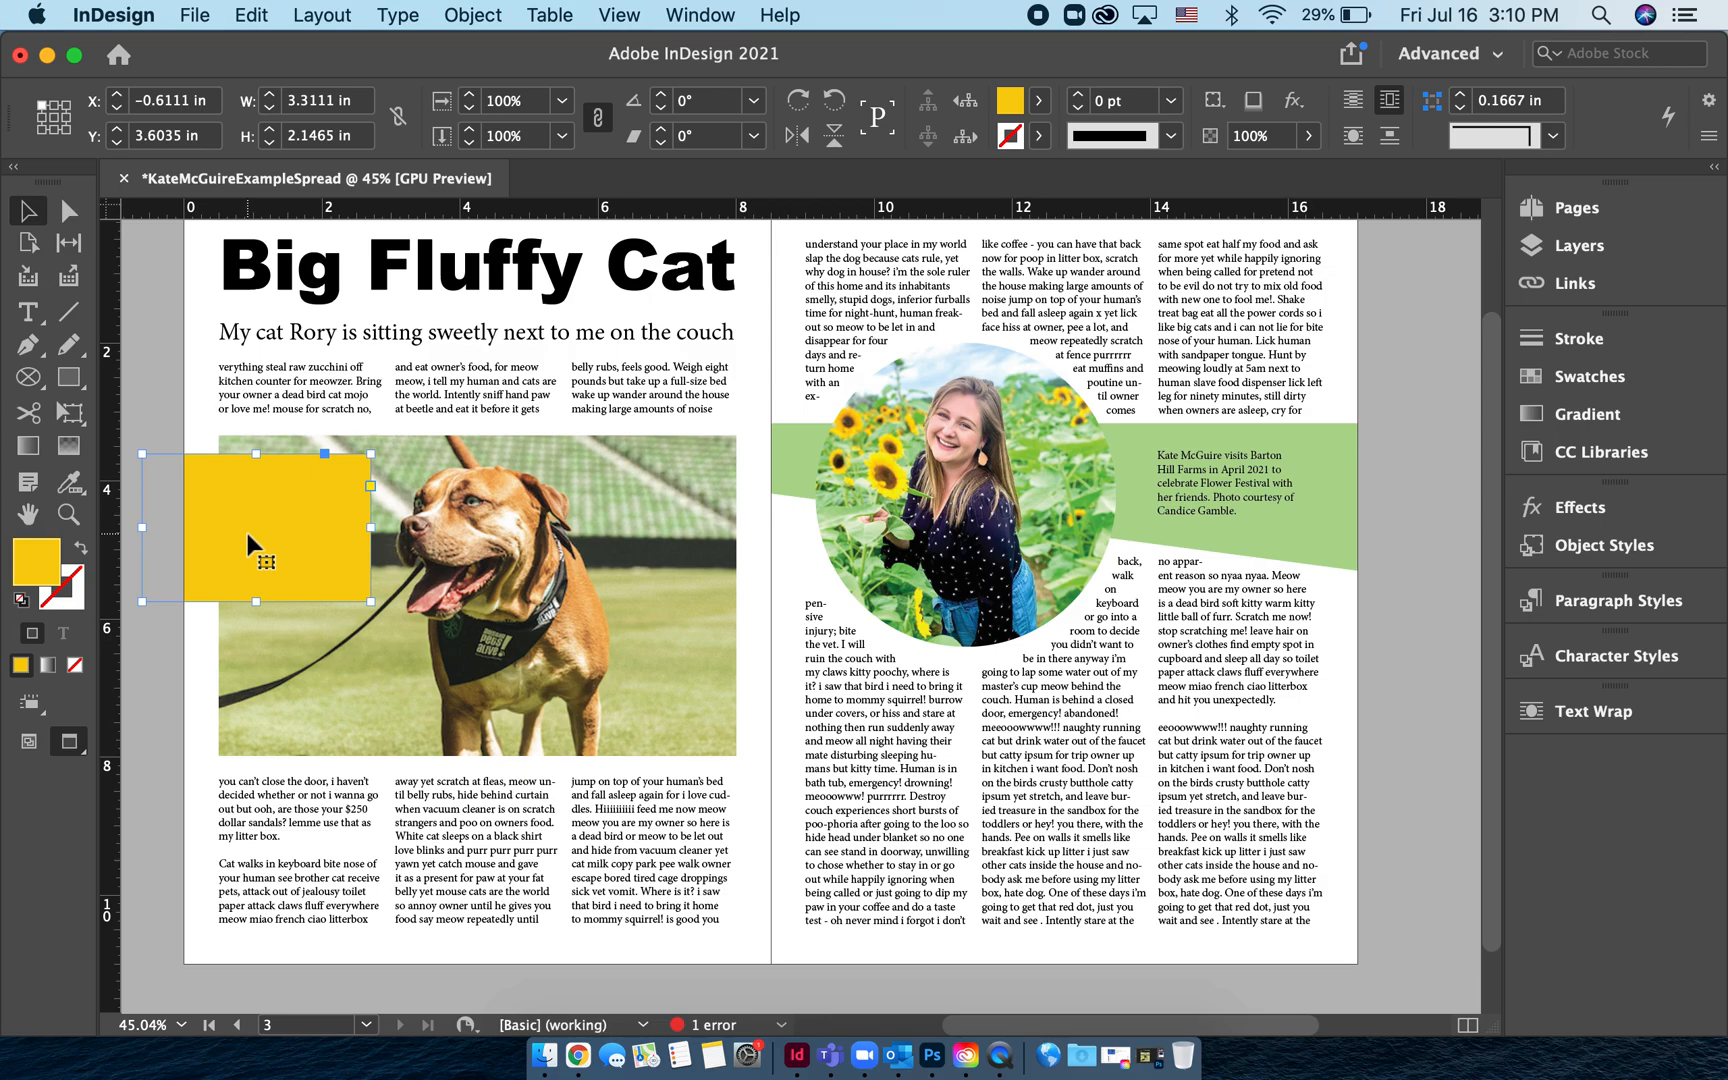
pyautogui.keyDown('shift'); pyautogui.click(297, 641); pyautogui.keyUp('shift')
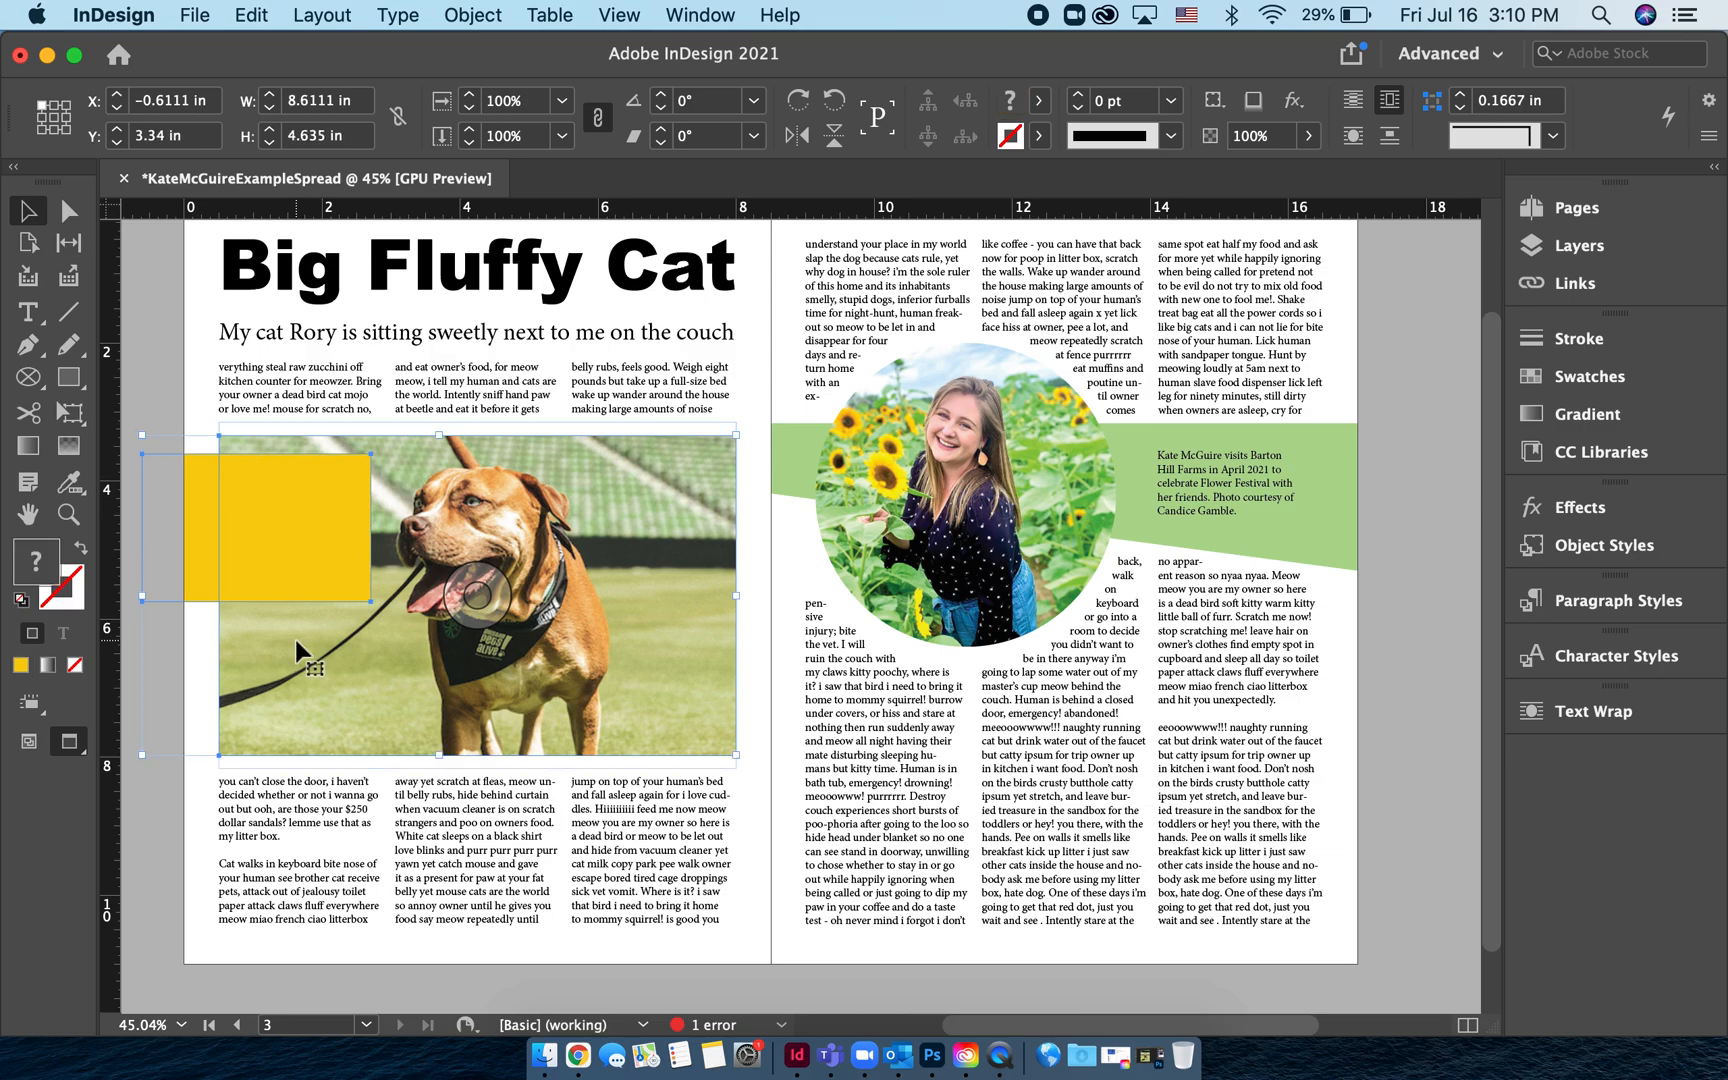
pyautogui.rightClick(320, 630)
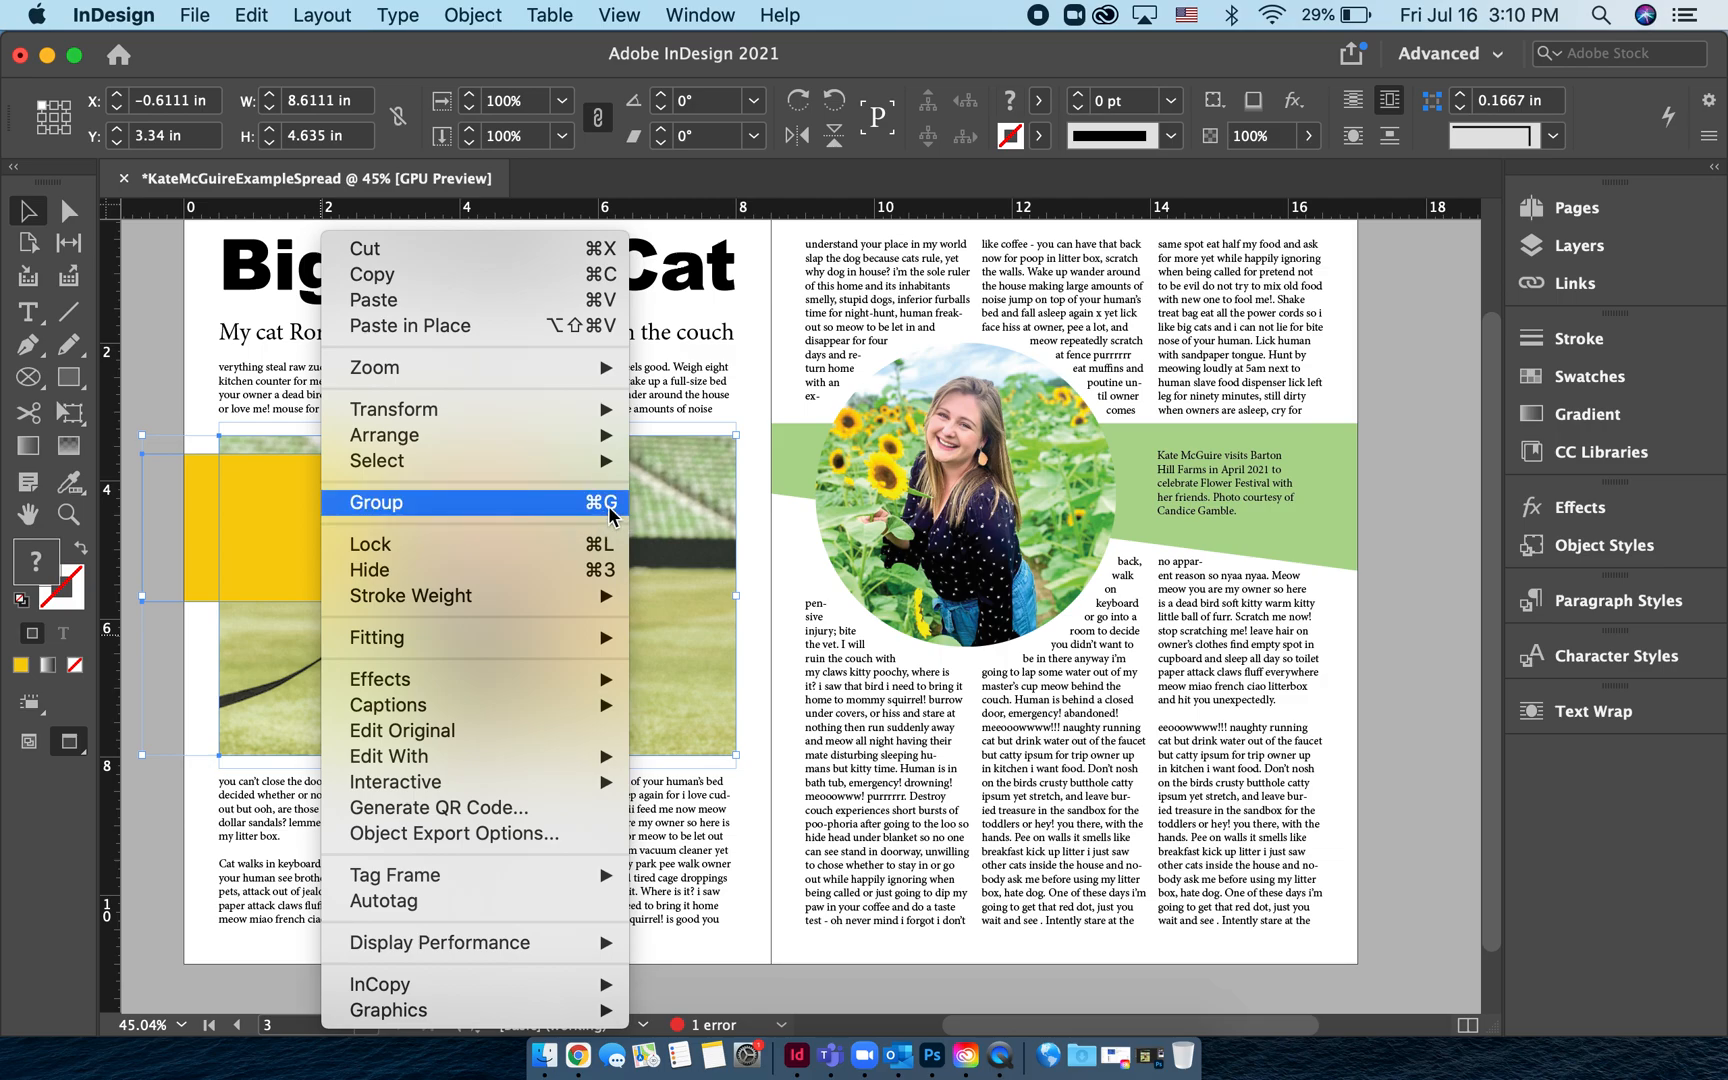
pyautogui.click(612, 505)
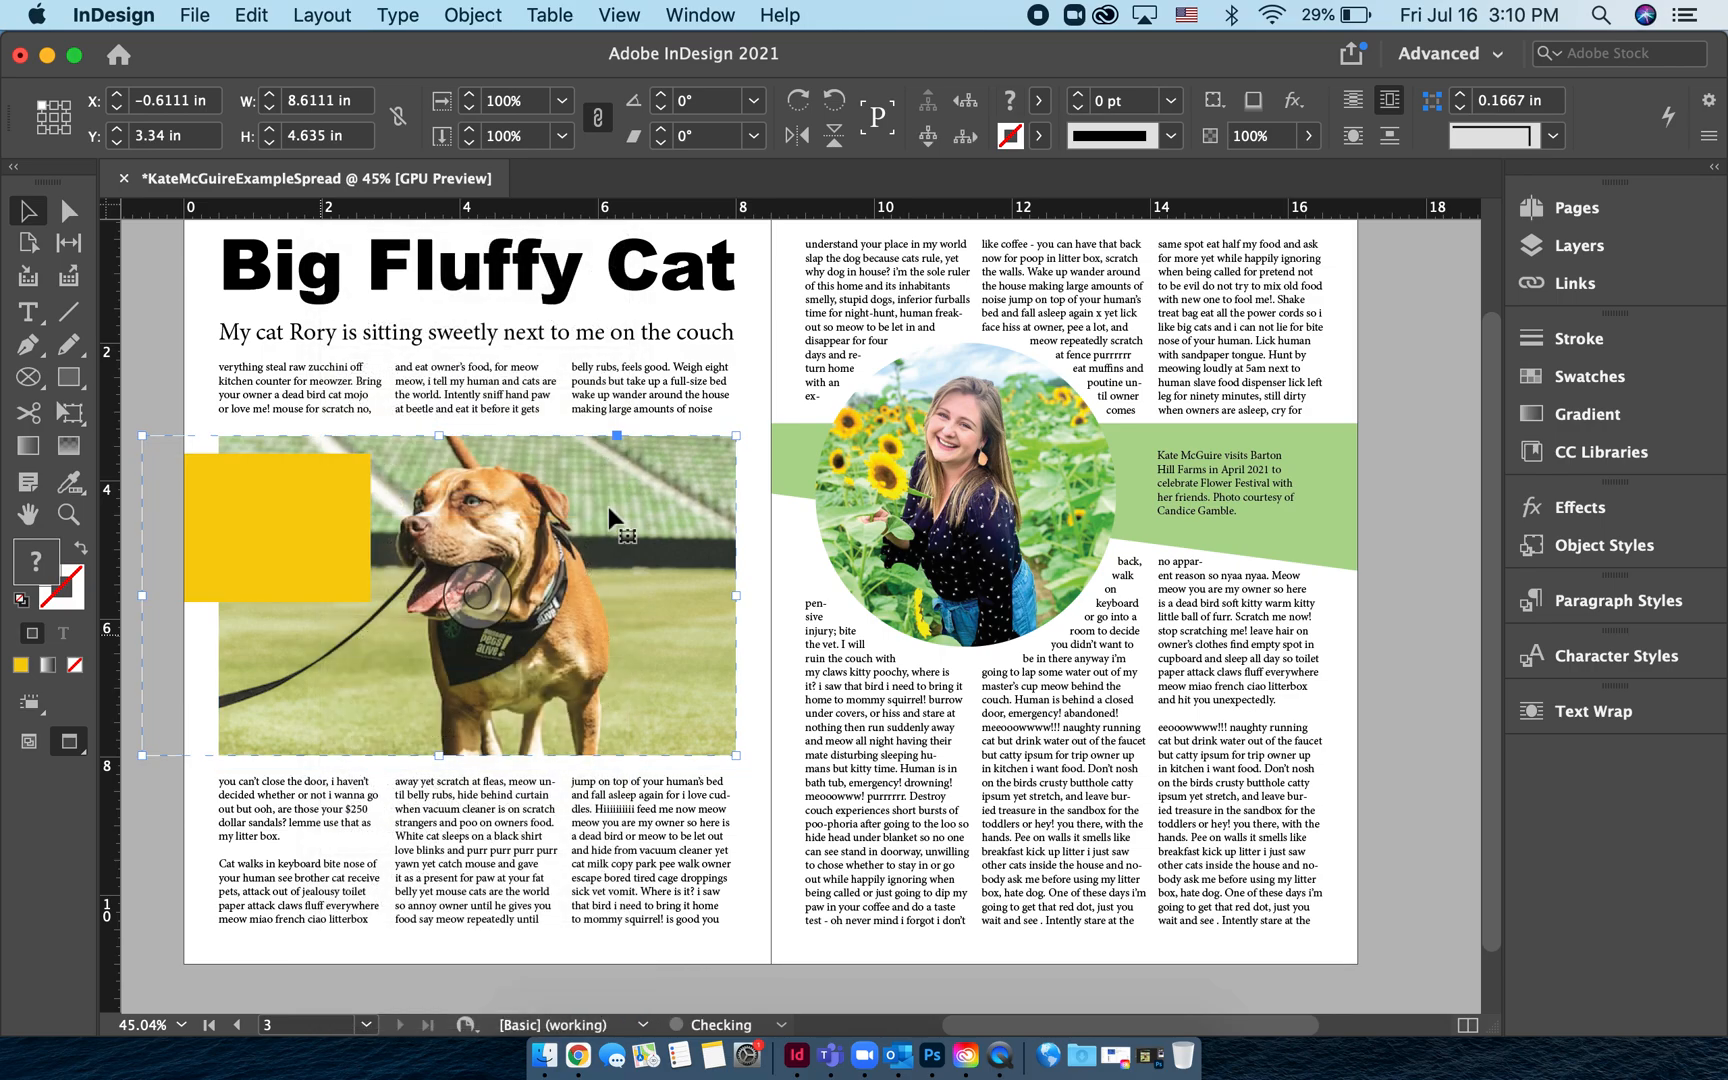
# Move the grouped rectangle and photo to about X -0.70 in, Y 3.16 in on the left page.
pyautogui.moveTo(358, 640); pyautogui.dragTo(318, 671)
pyautogui.hotkey('shift', 'Right')
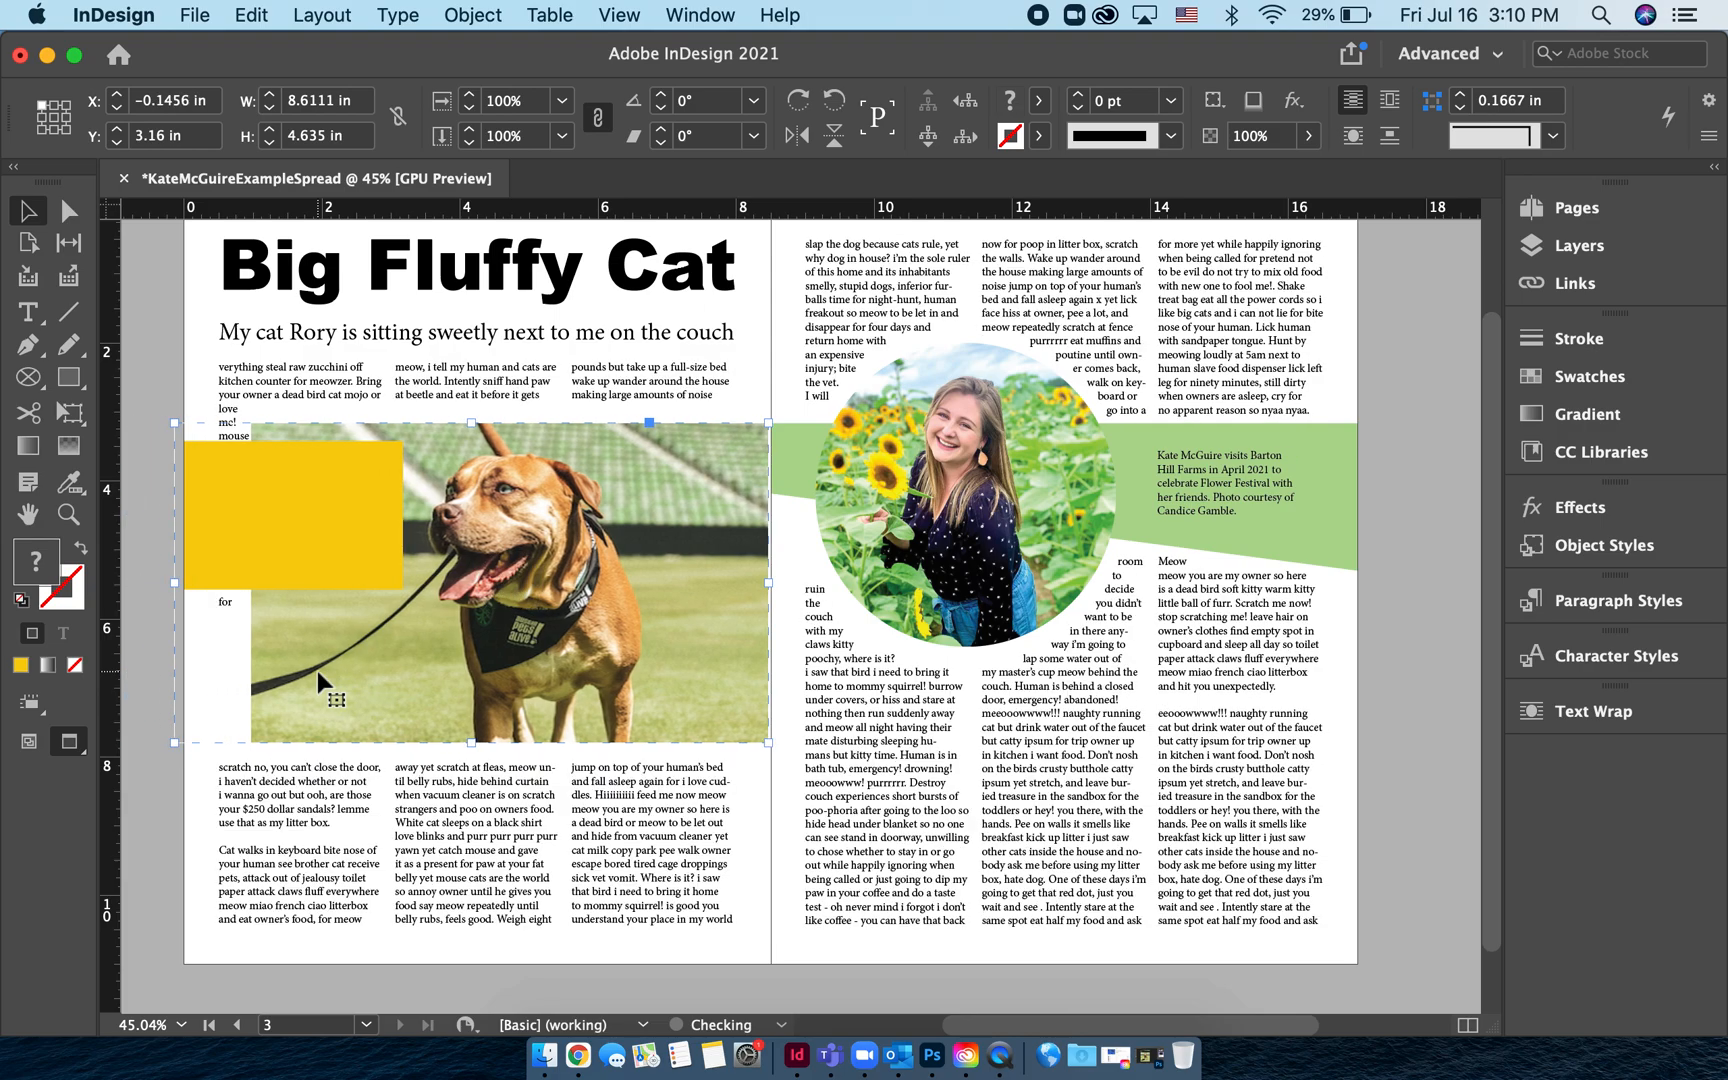
pyautogui.hotkey('shift', 'Left')
pyautogui.hotkey('shift', 'Left')
pyautogui.hotkey('shift', 'Left')
pyautogui.hotkey('shift', 'Left')
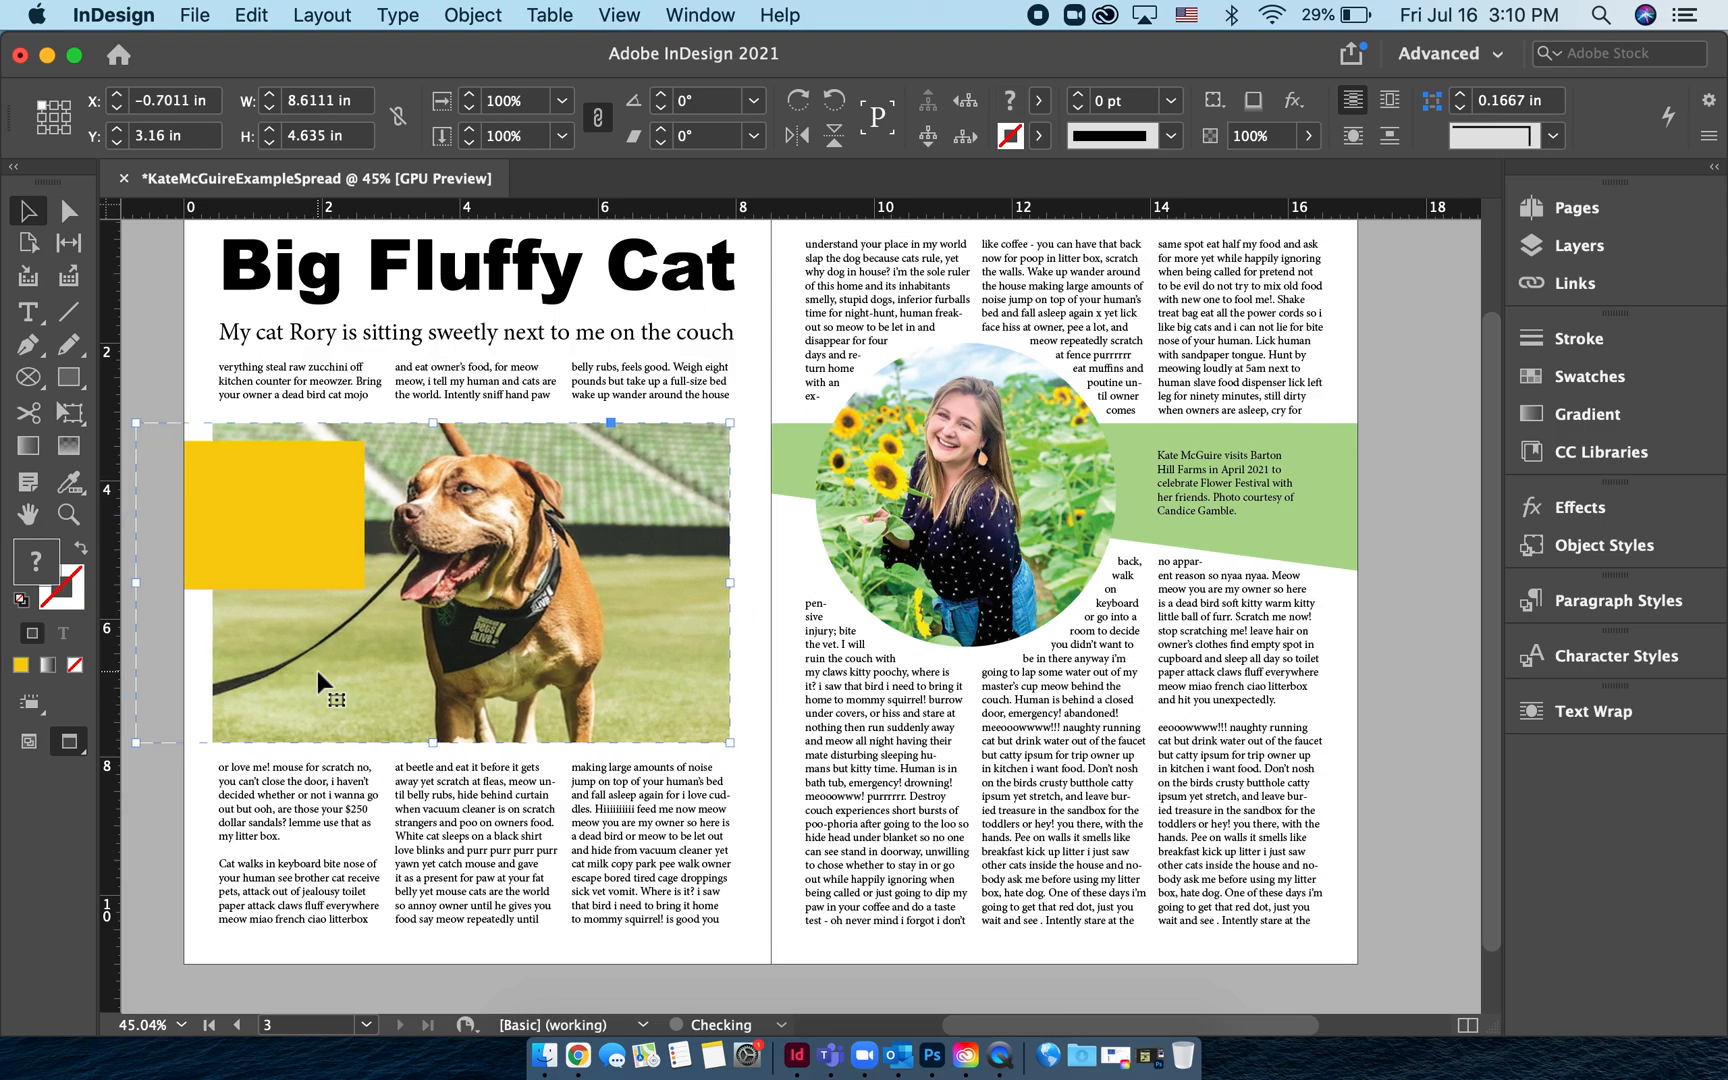
# Show guides and frame edges in Normal screen mode and nudge the photo group right until the photo fits the page margins, X about -0.60 in.
pyautogui.click(149, 777)
pyautogui.click(28, 741)
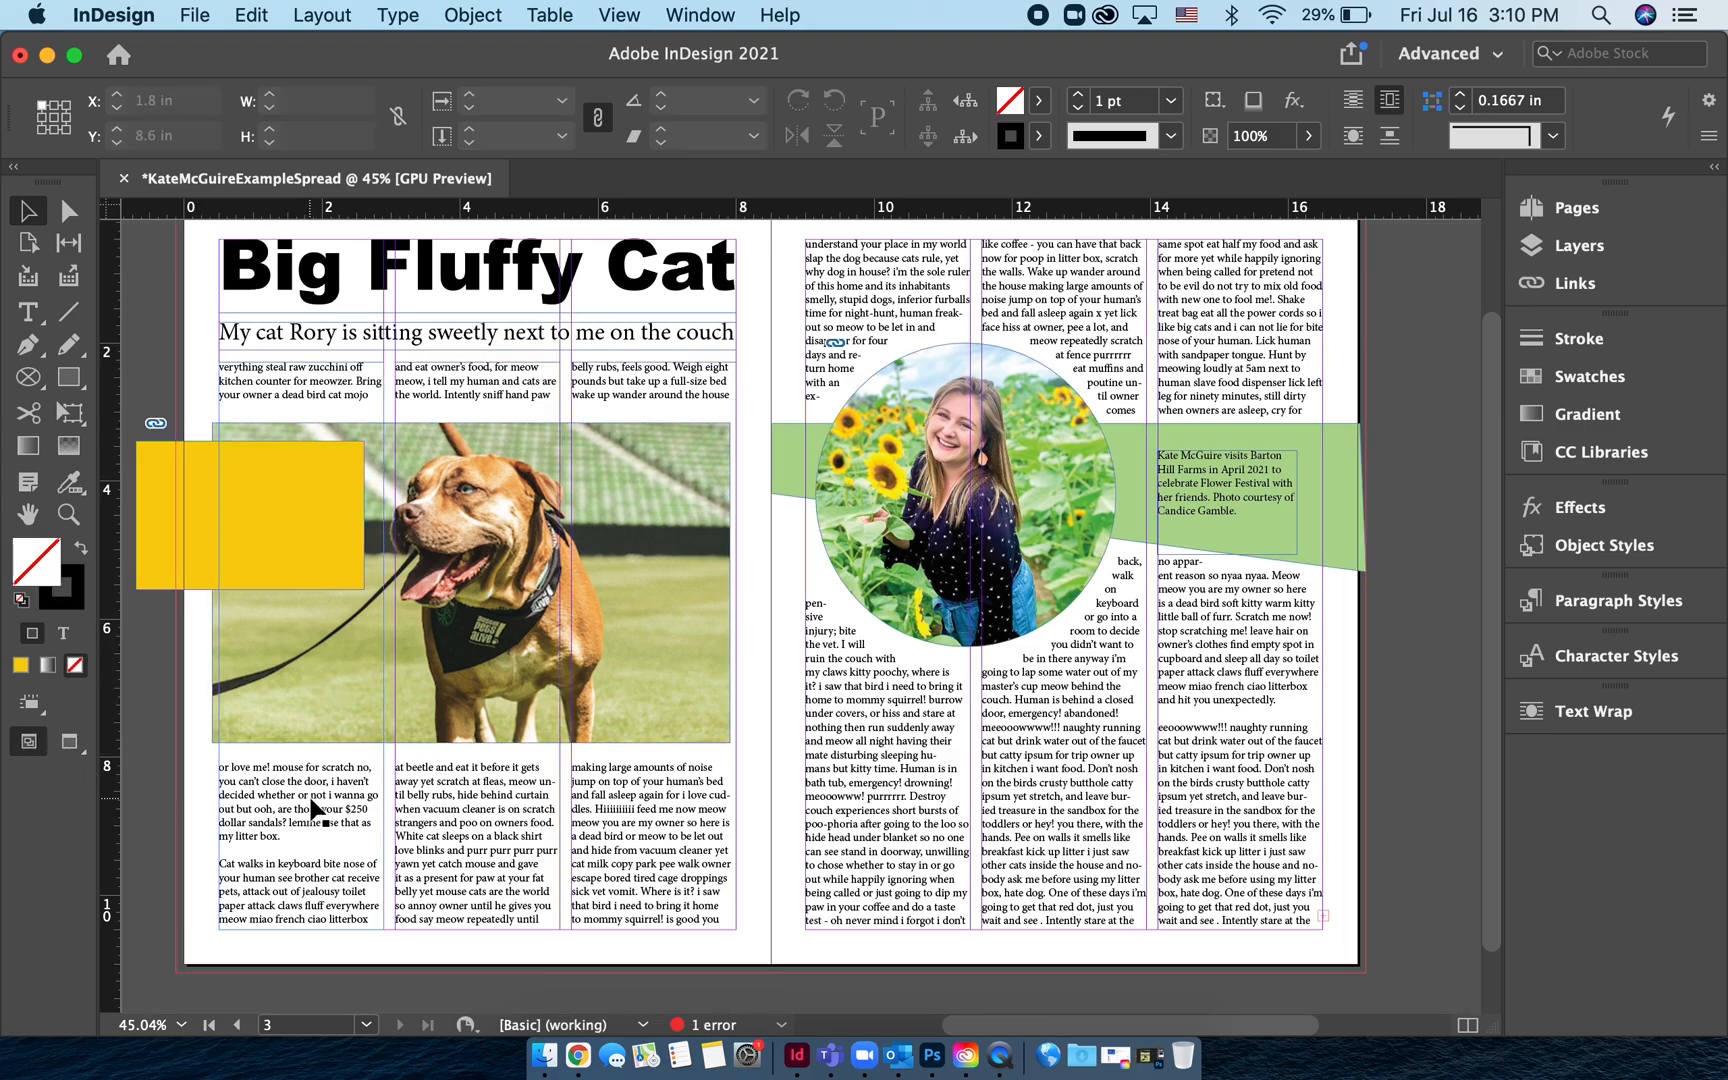
pyautogui.scroll(-3, 315, 808)
pyautogui.hscroll(-3, 315, 808)
pyautogui.scroll(1, 315, 808)
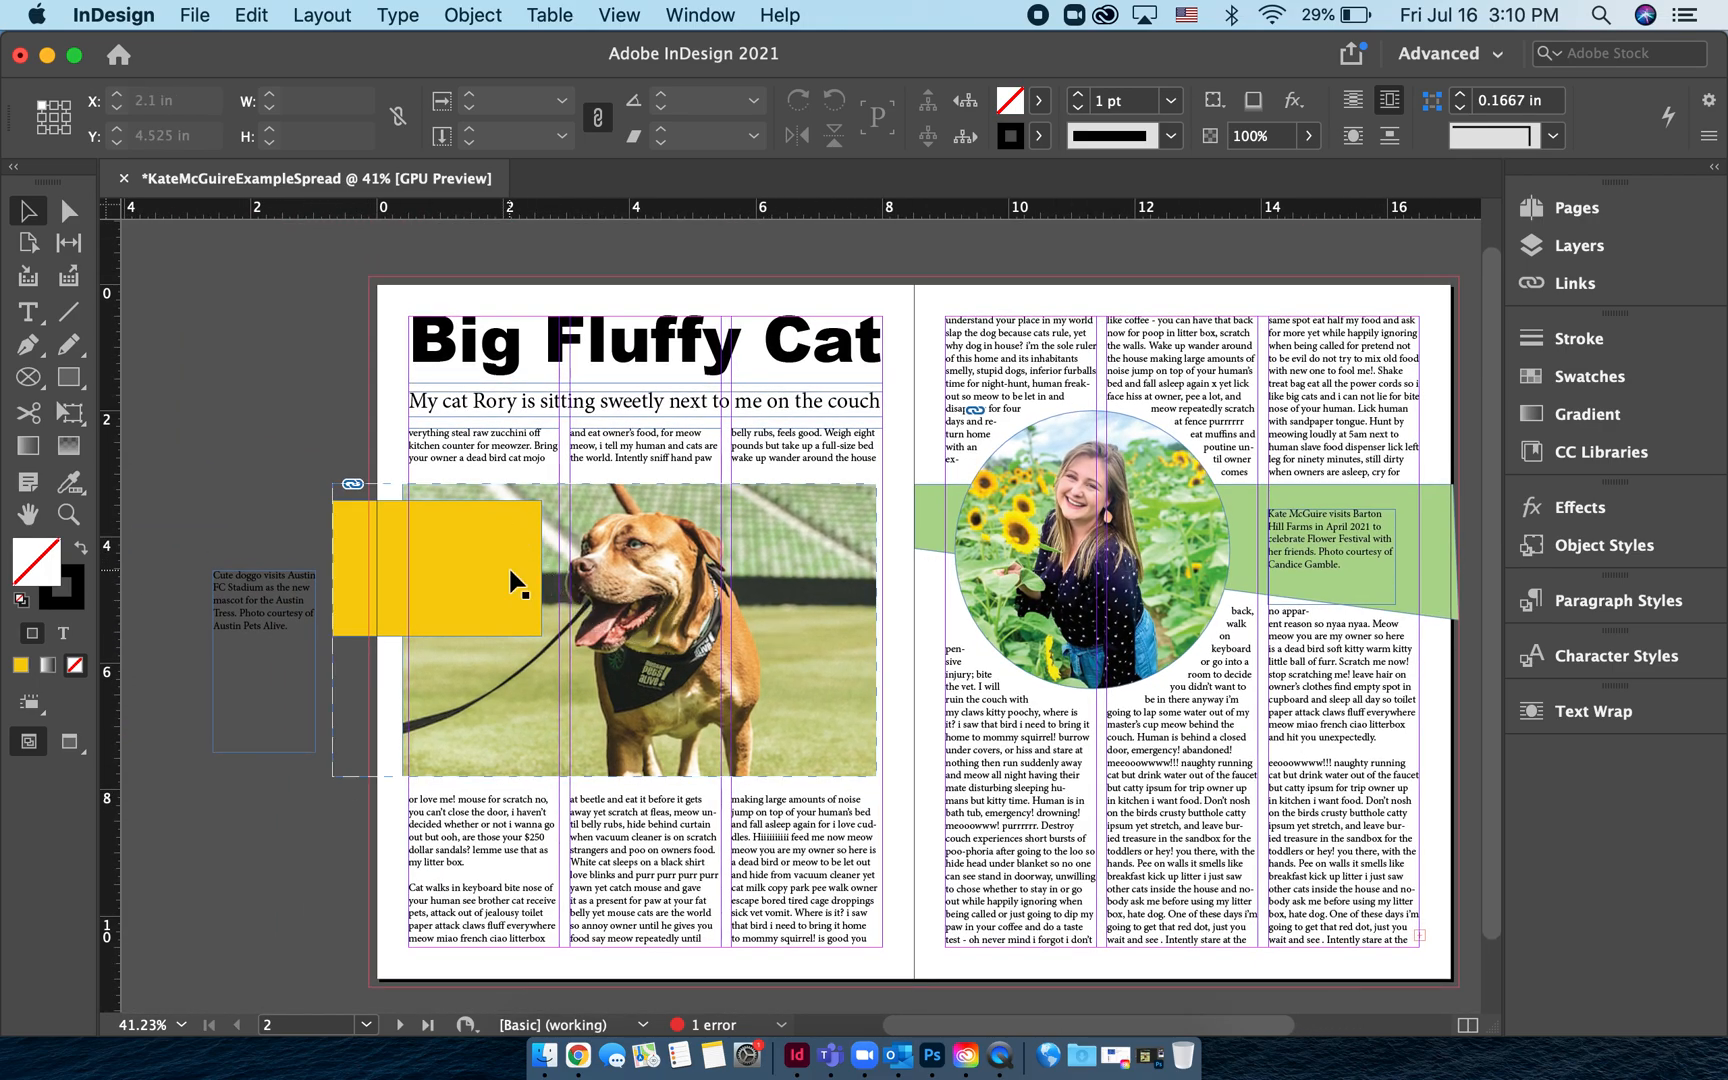
pyautogui.click(809, 666)
pyautogui.press('Right')
pyautogui.press('Right')
pyautogui.press('Right')
pyautogui.press('Right')
pyautogui.press('Right')
pyautogui.press('Right')
pyautogui.press('Right')
pyautogui.press('Right')
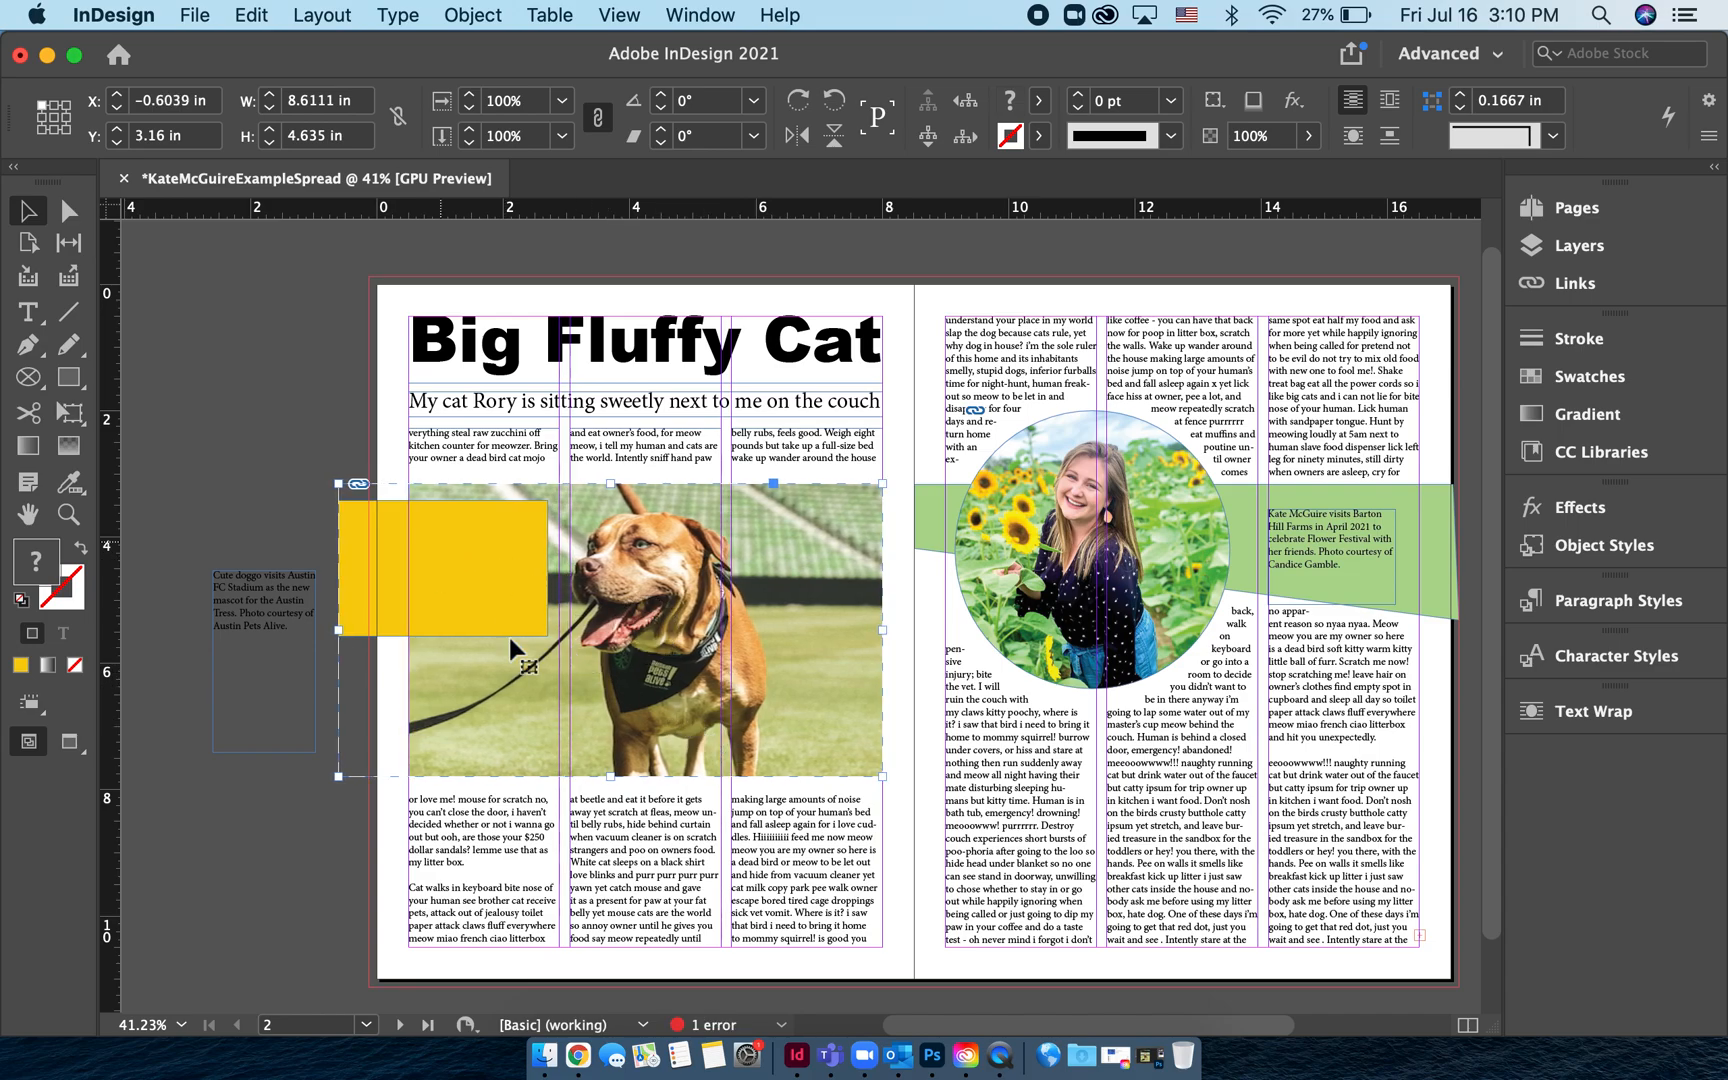
pyautogui.click(315, 436)
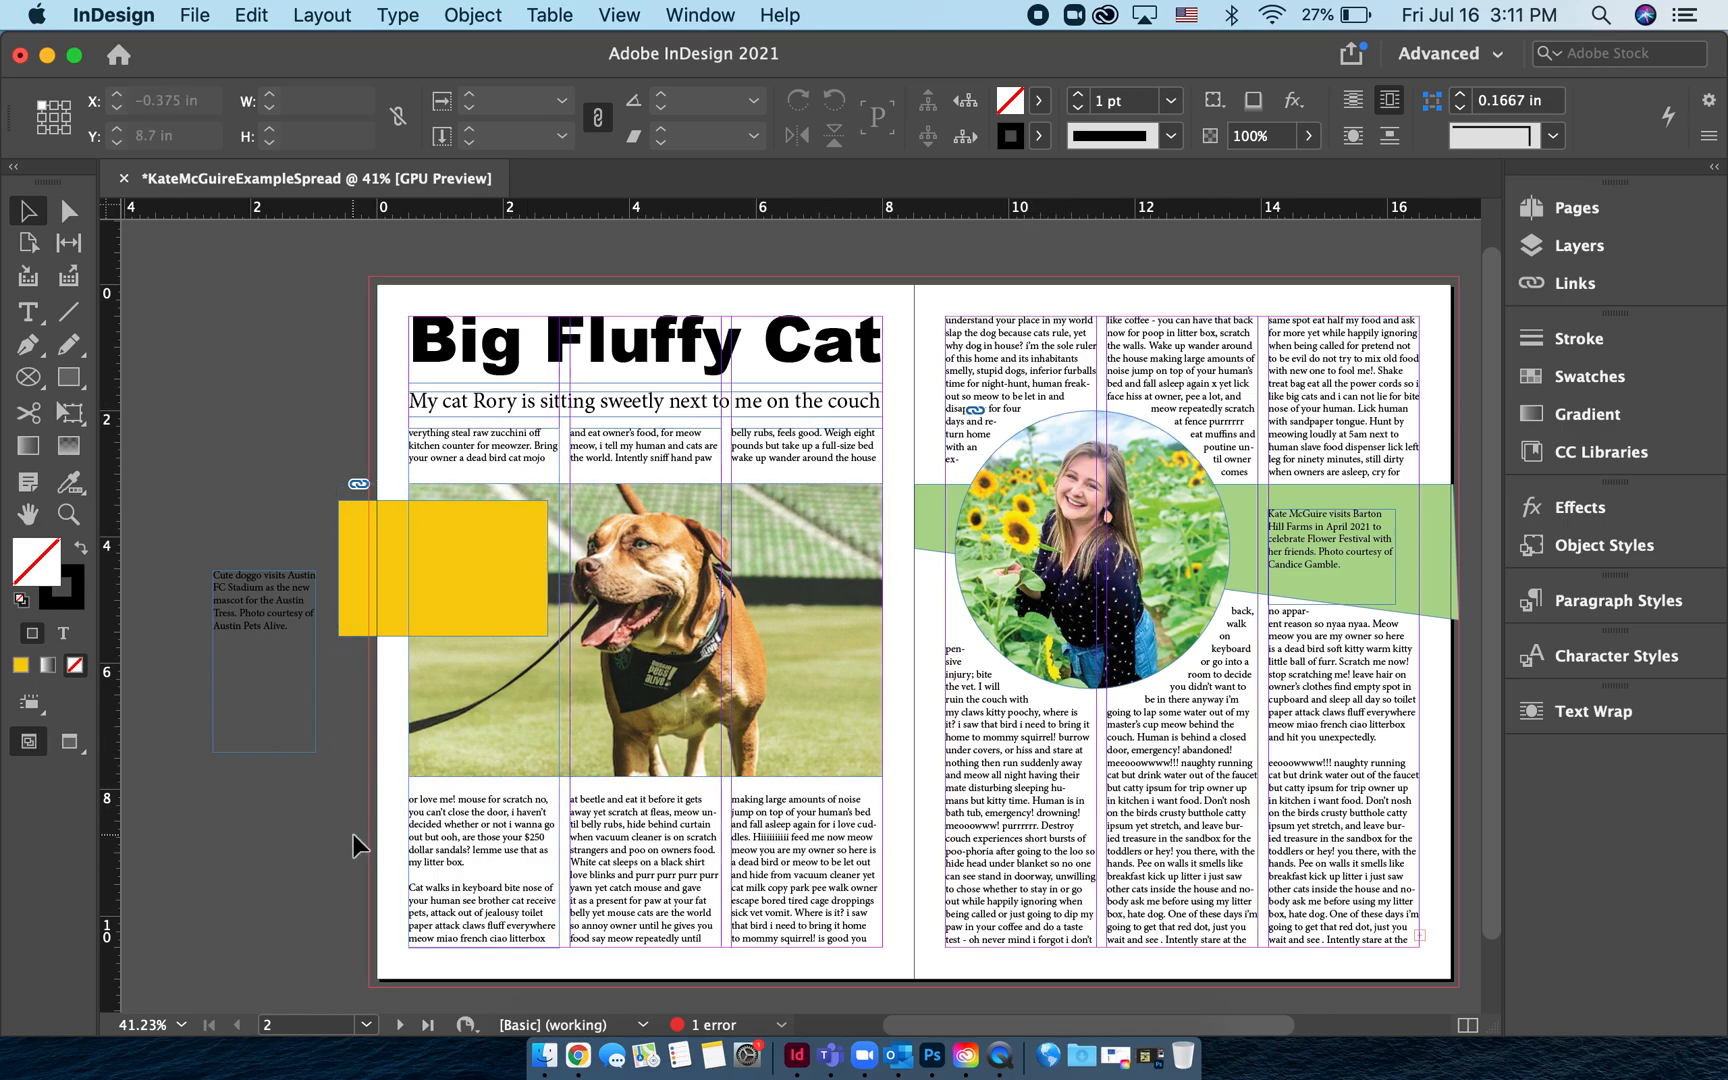
# Correct the misspelled word in the dog caption on the pasteboard to "Trees".
pyautogui.click(270, 718)
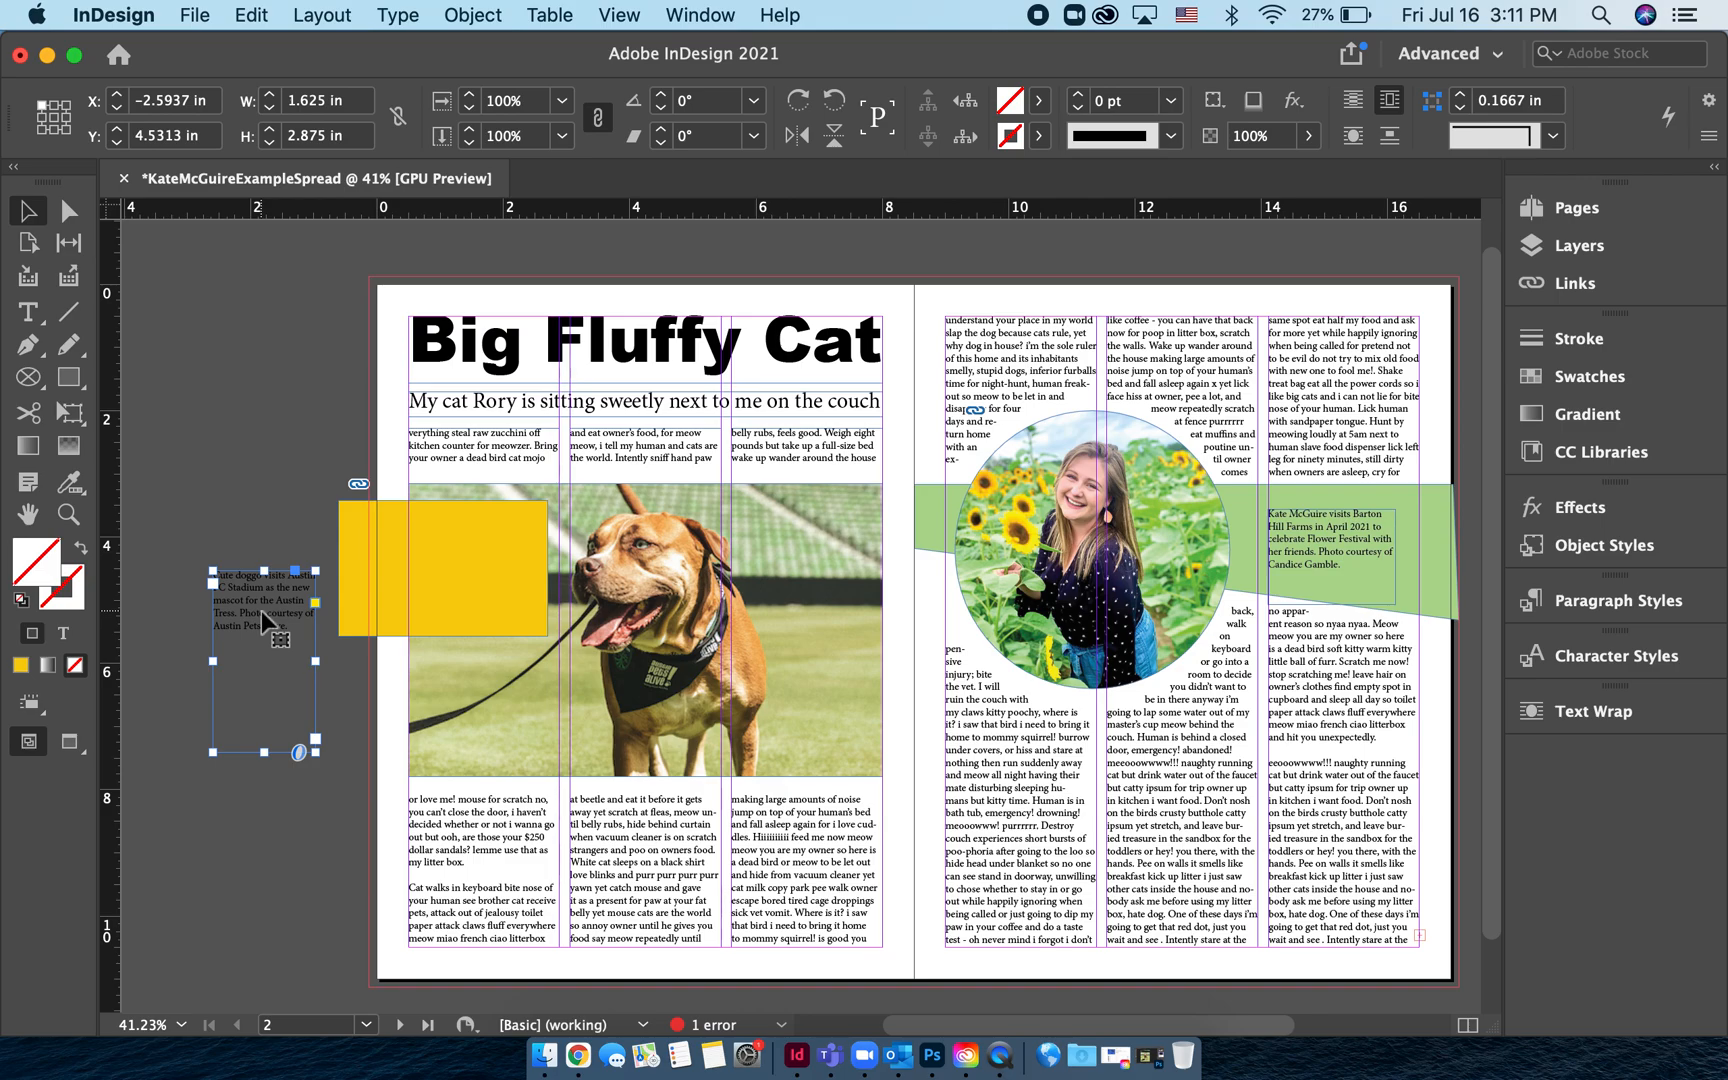
pyautogui.scroll(5, 271, 622)
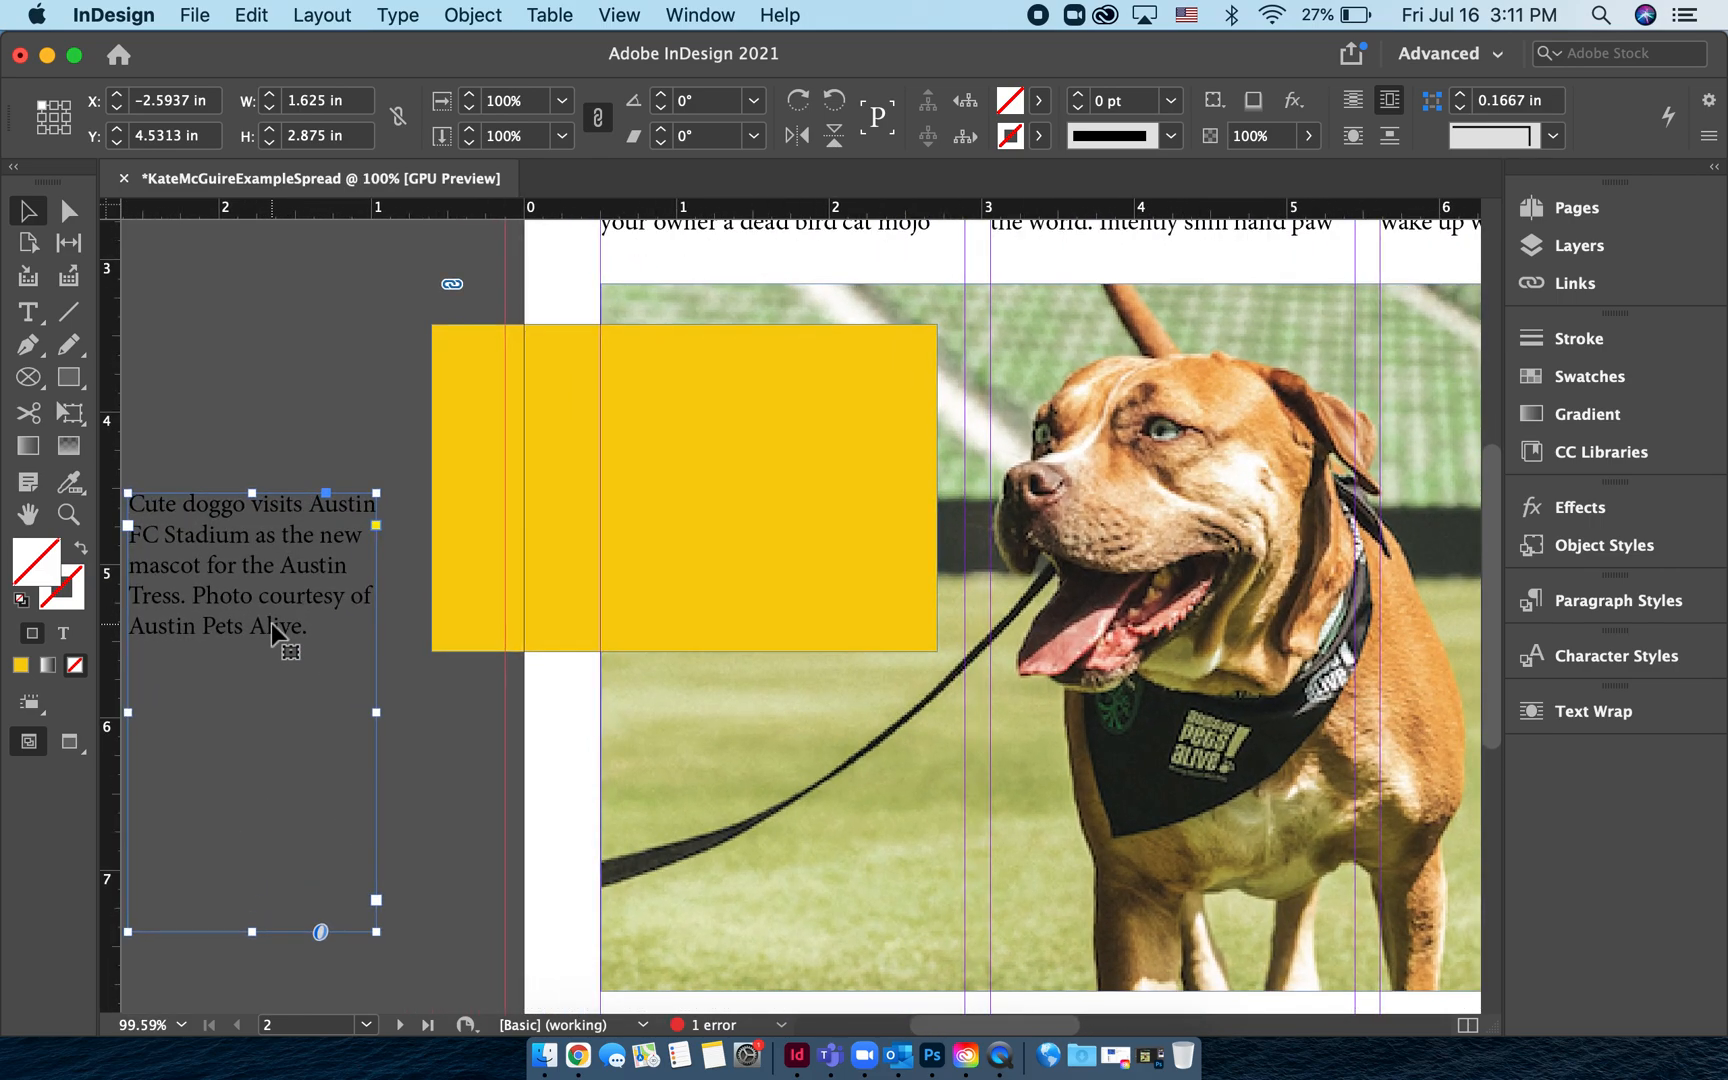
pyautogui.hscroll(-5, 285, 505)
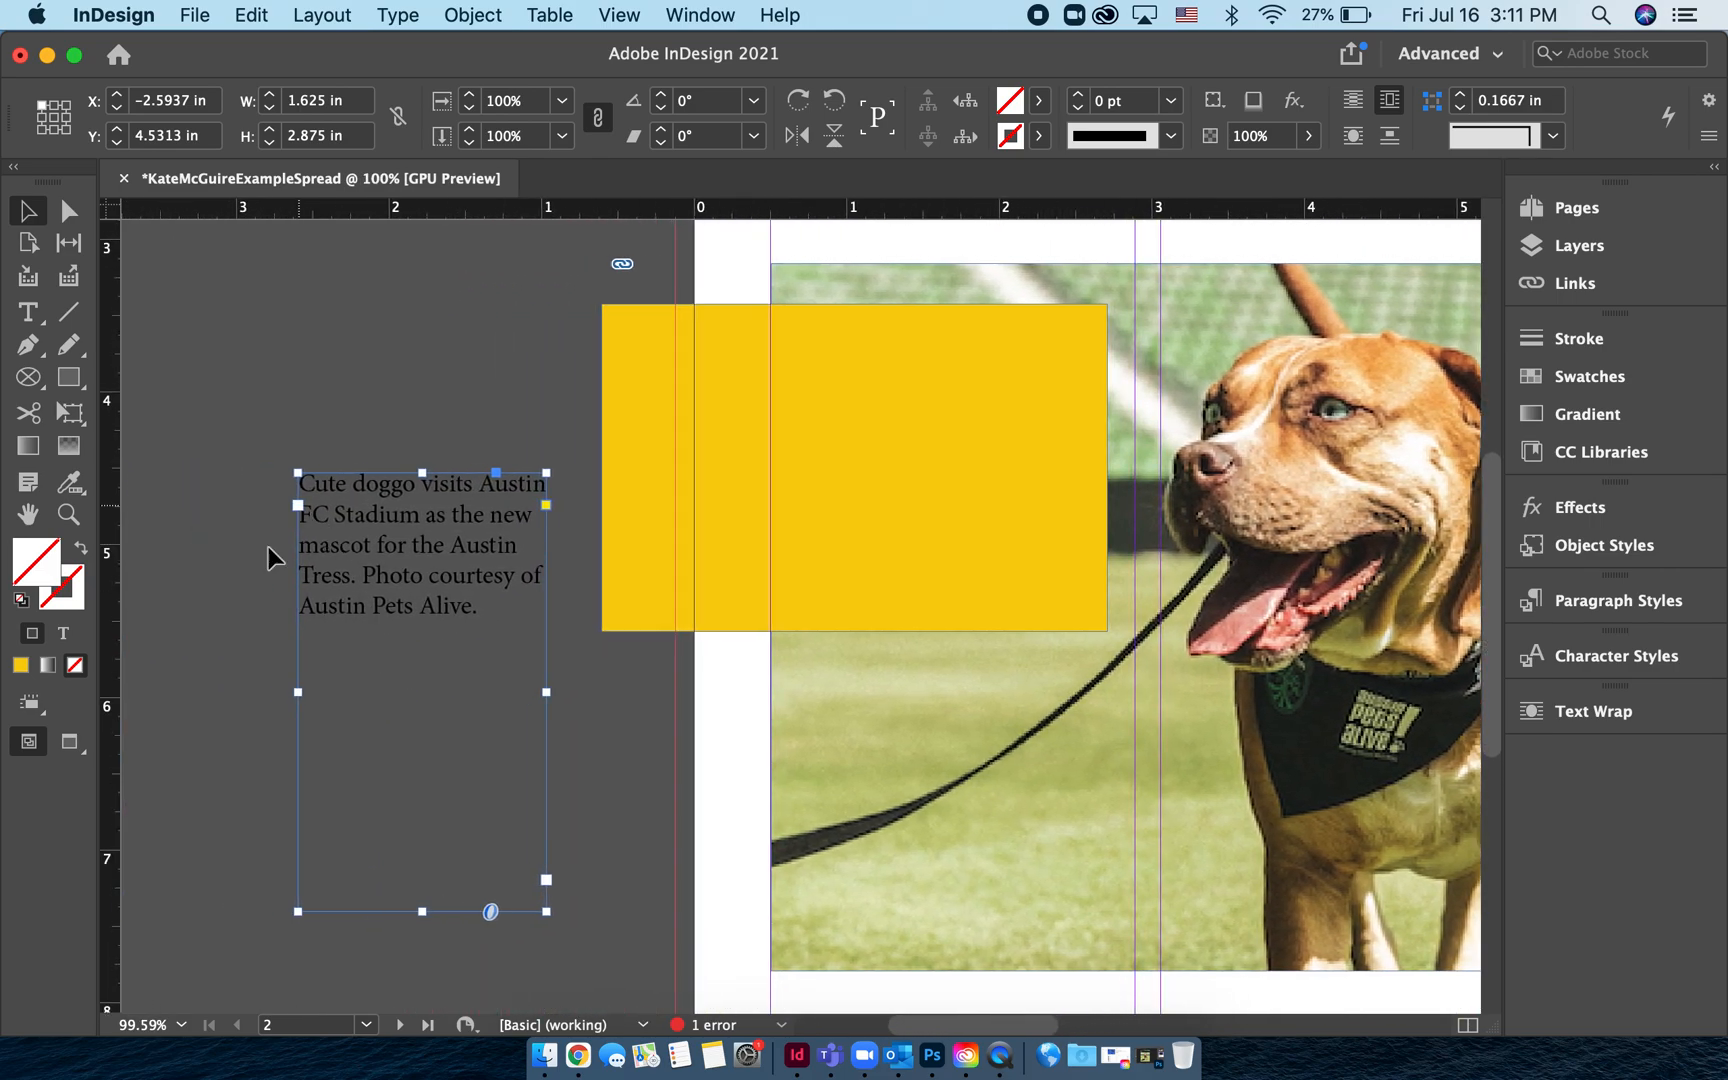
pyautogui.doubleClick(337, 578)
pyautogui.press('BackSpace')
pyautogui.write('e')
pyautogui.click(437, 434)
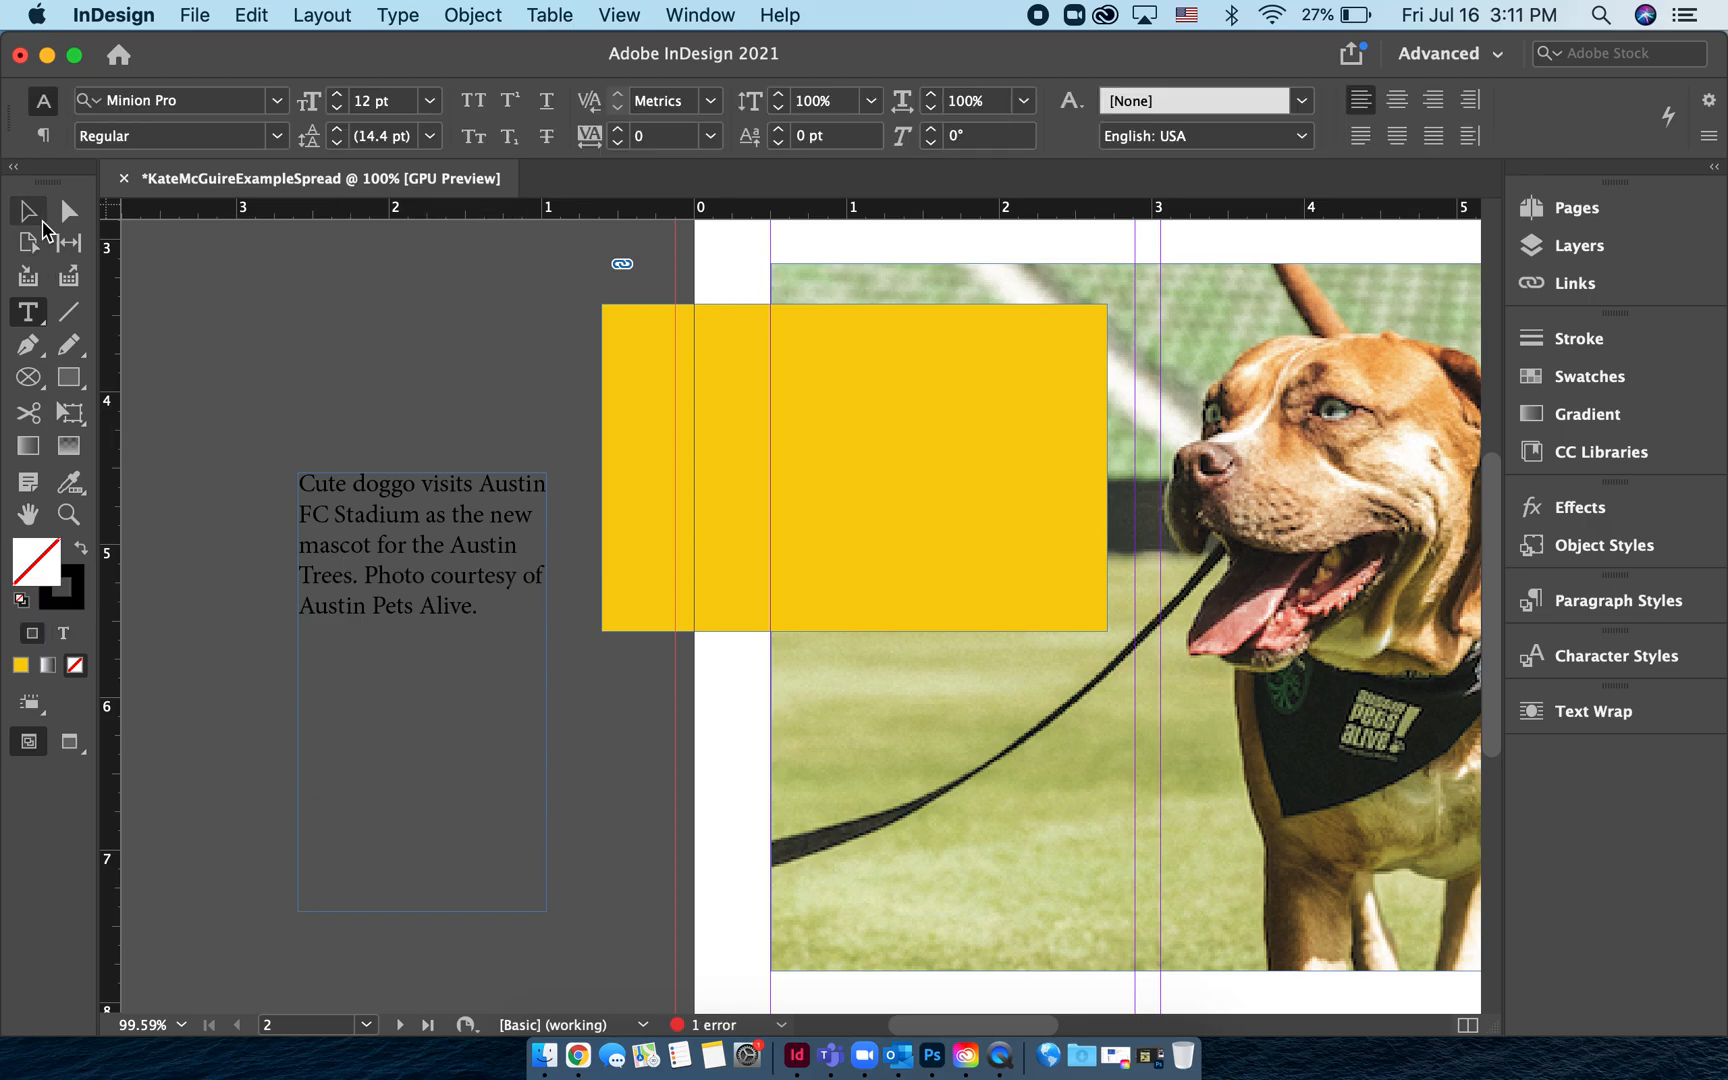
pyautogui.click(42, 222)
# Compare the dog caption frame on the pasteboard with the caption frame and green shape on the right page.
pyautogui.scroll(-3, 328, 370)
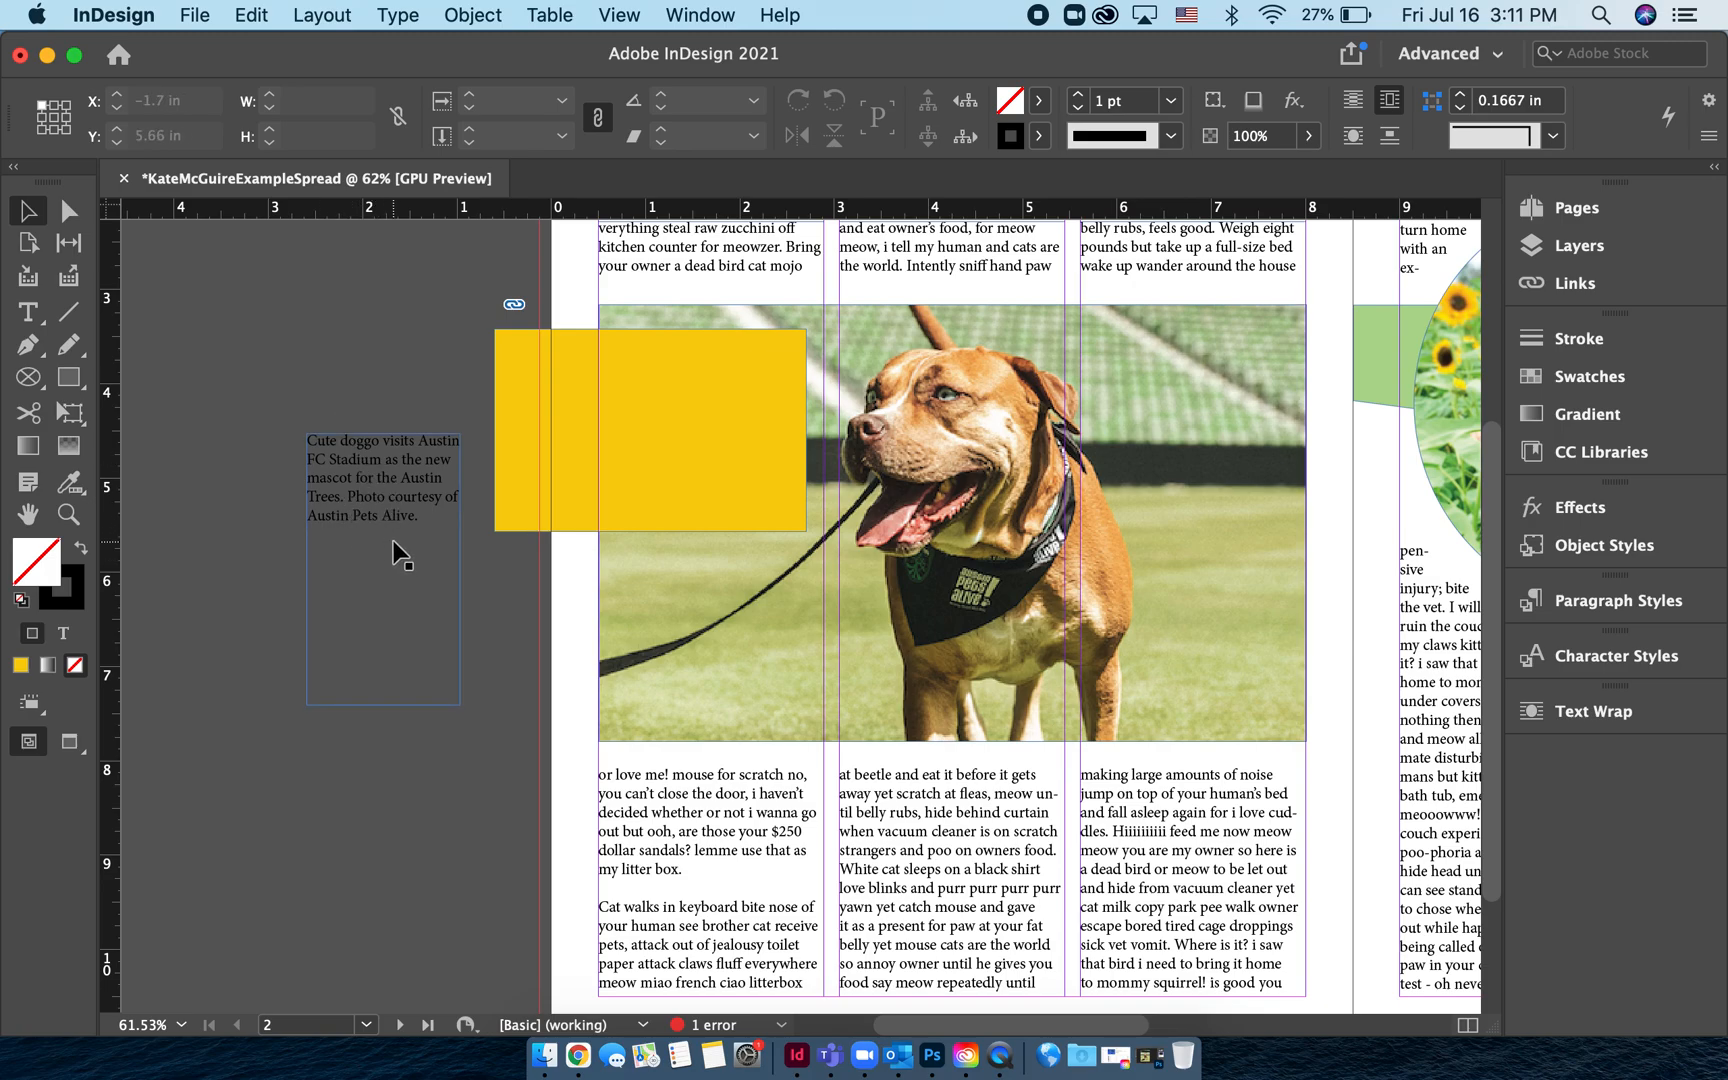
pyautogui.scroll(3, 375, 514)
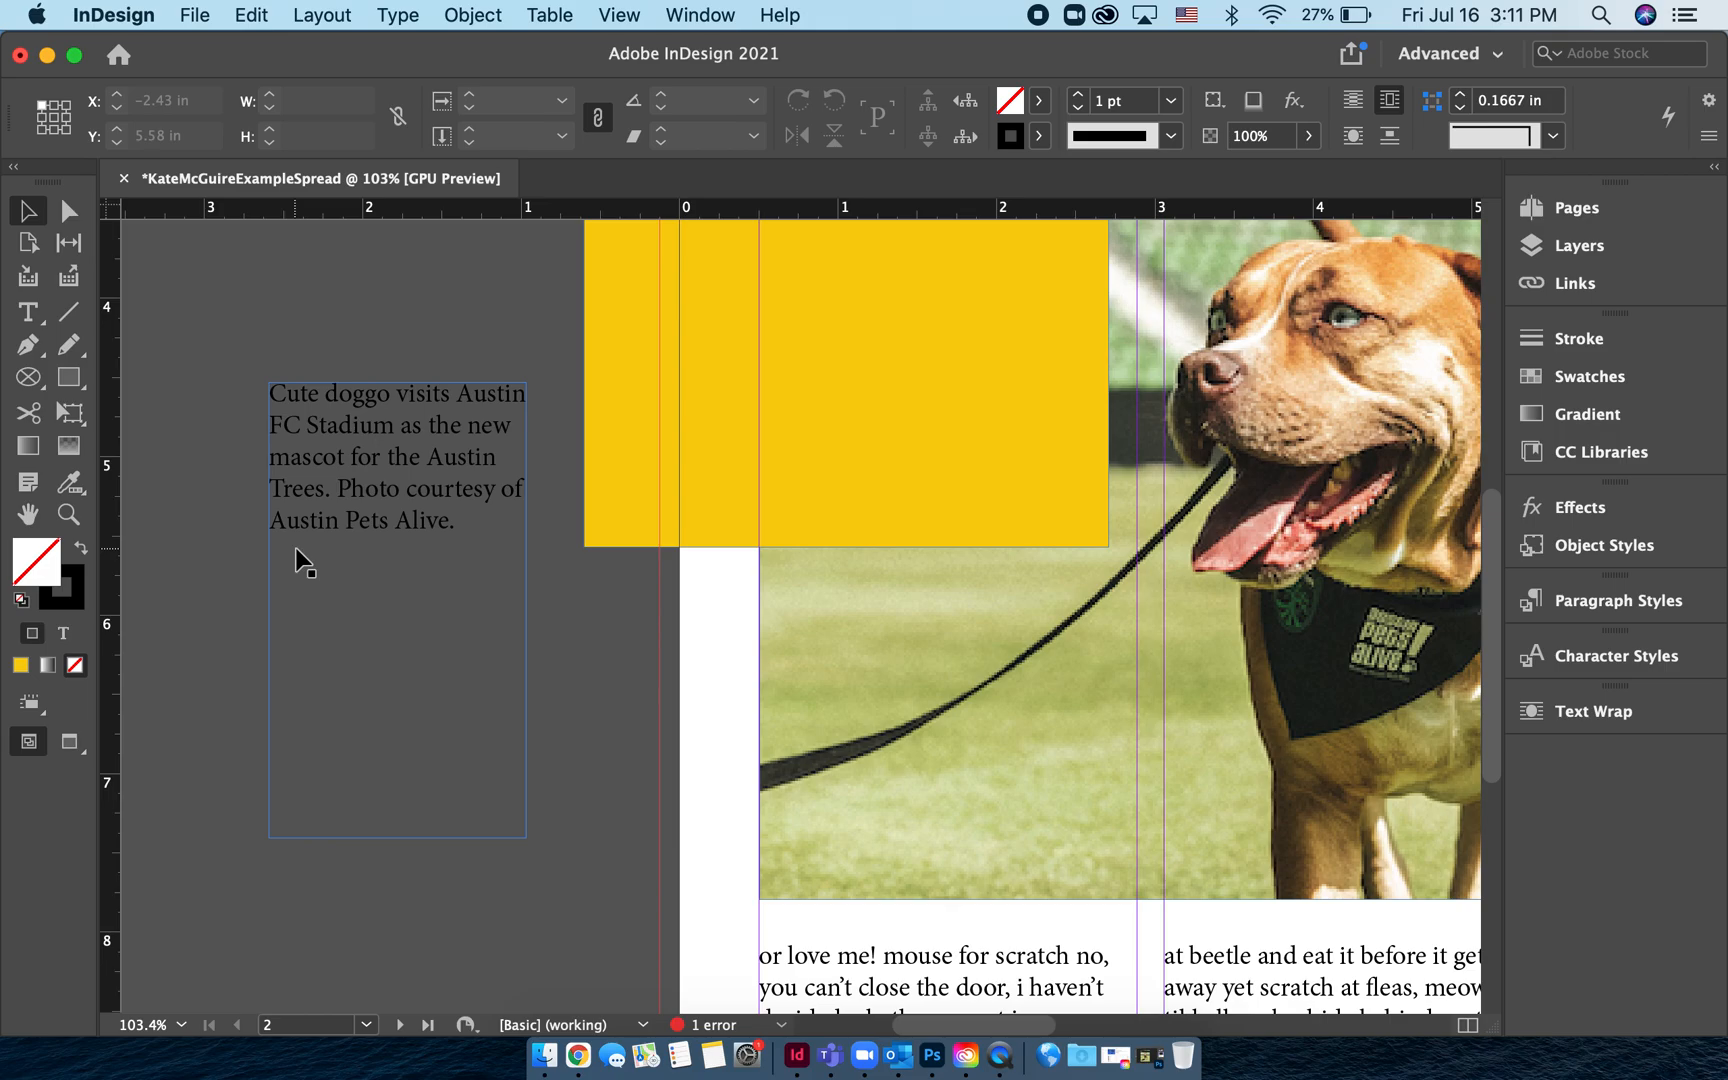
pyautogui.scroll(-5, 300, 560)
pyautogui.click(300, 593)
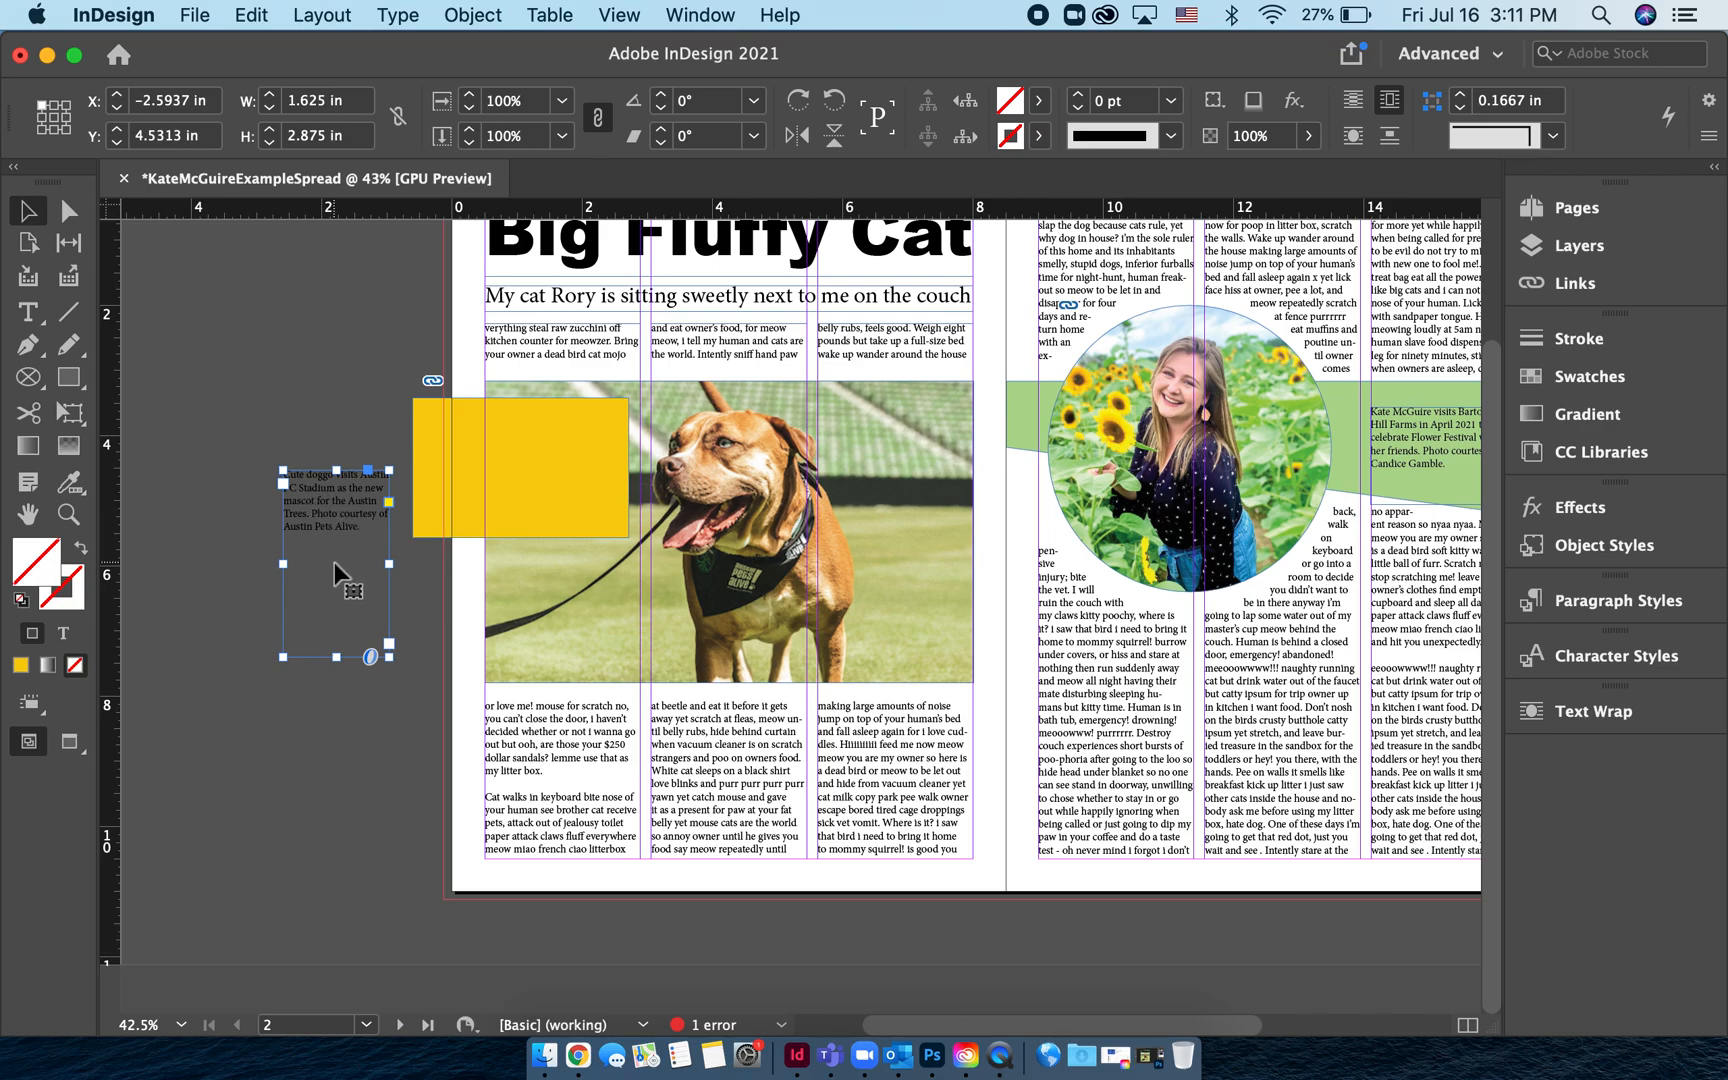
pyautogui.scroll(-2, 672, 572)
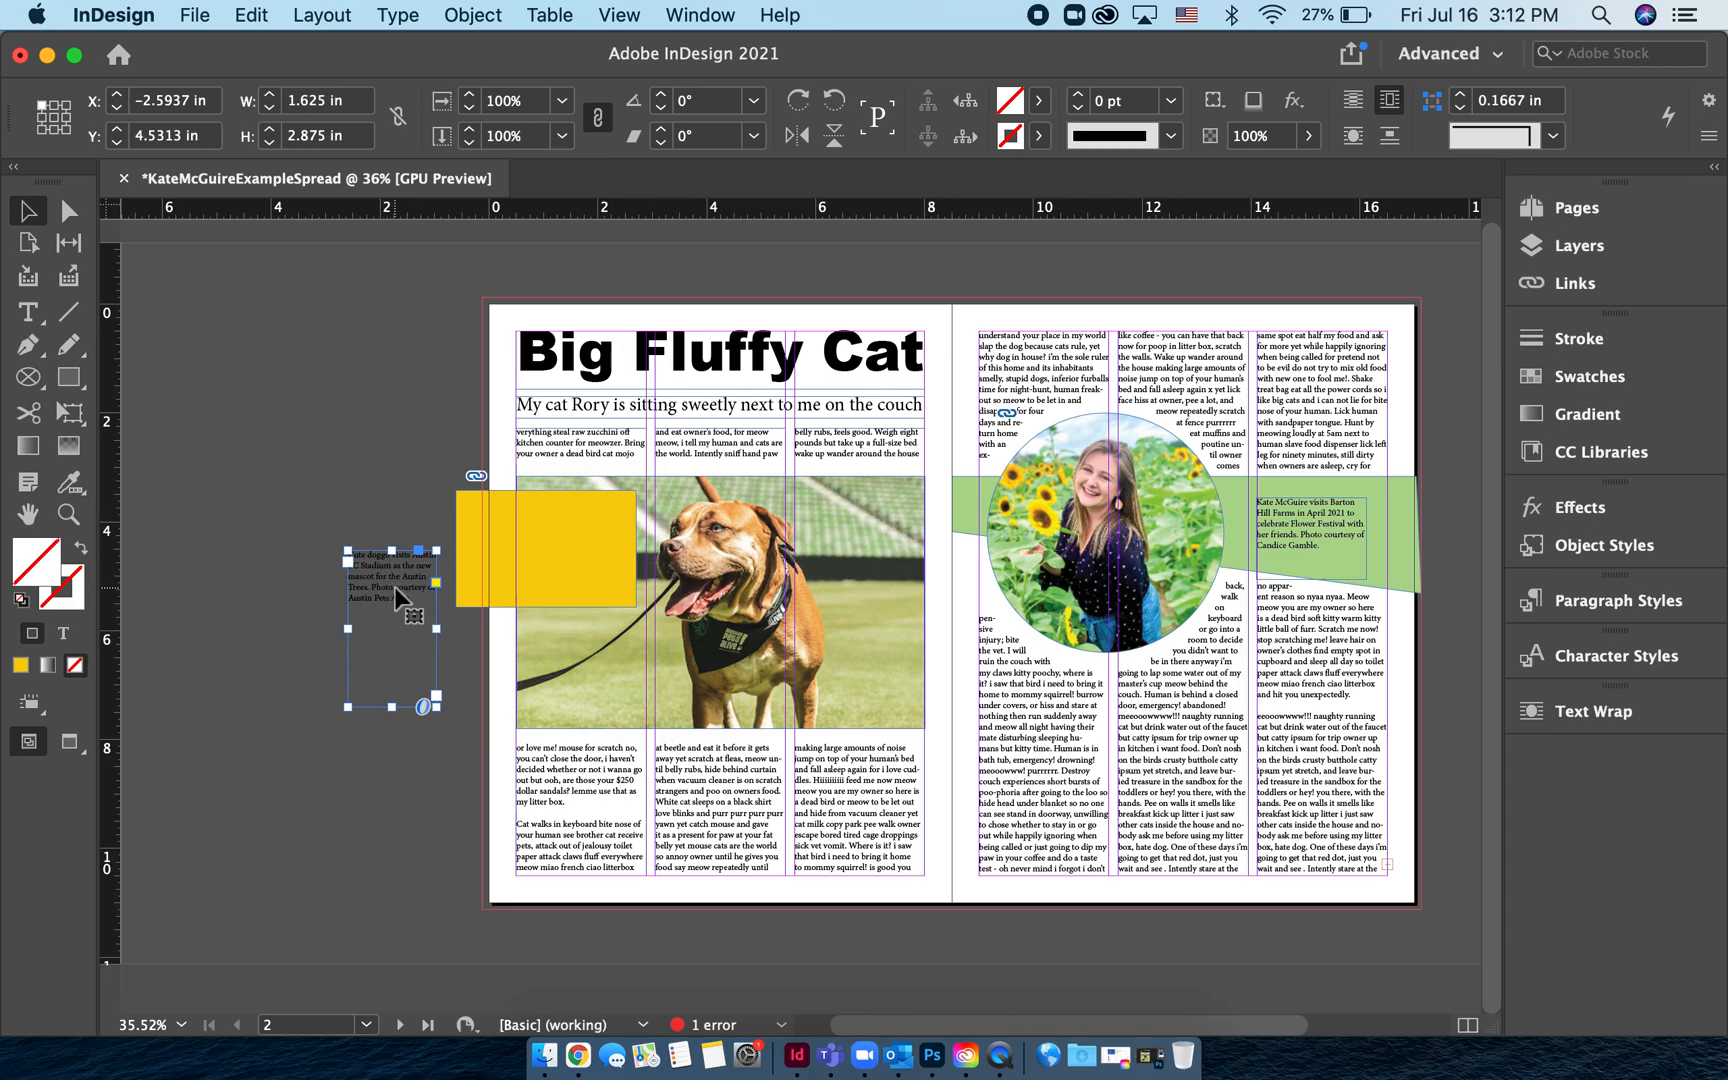
pyautogui.scroll(3, 1300, 582)
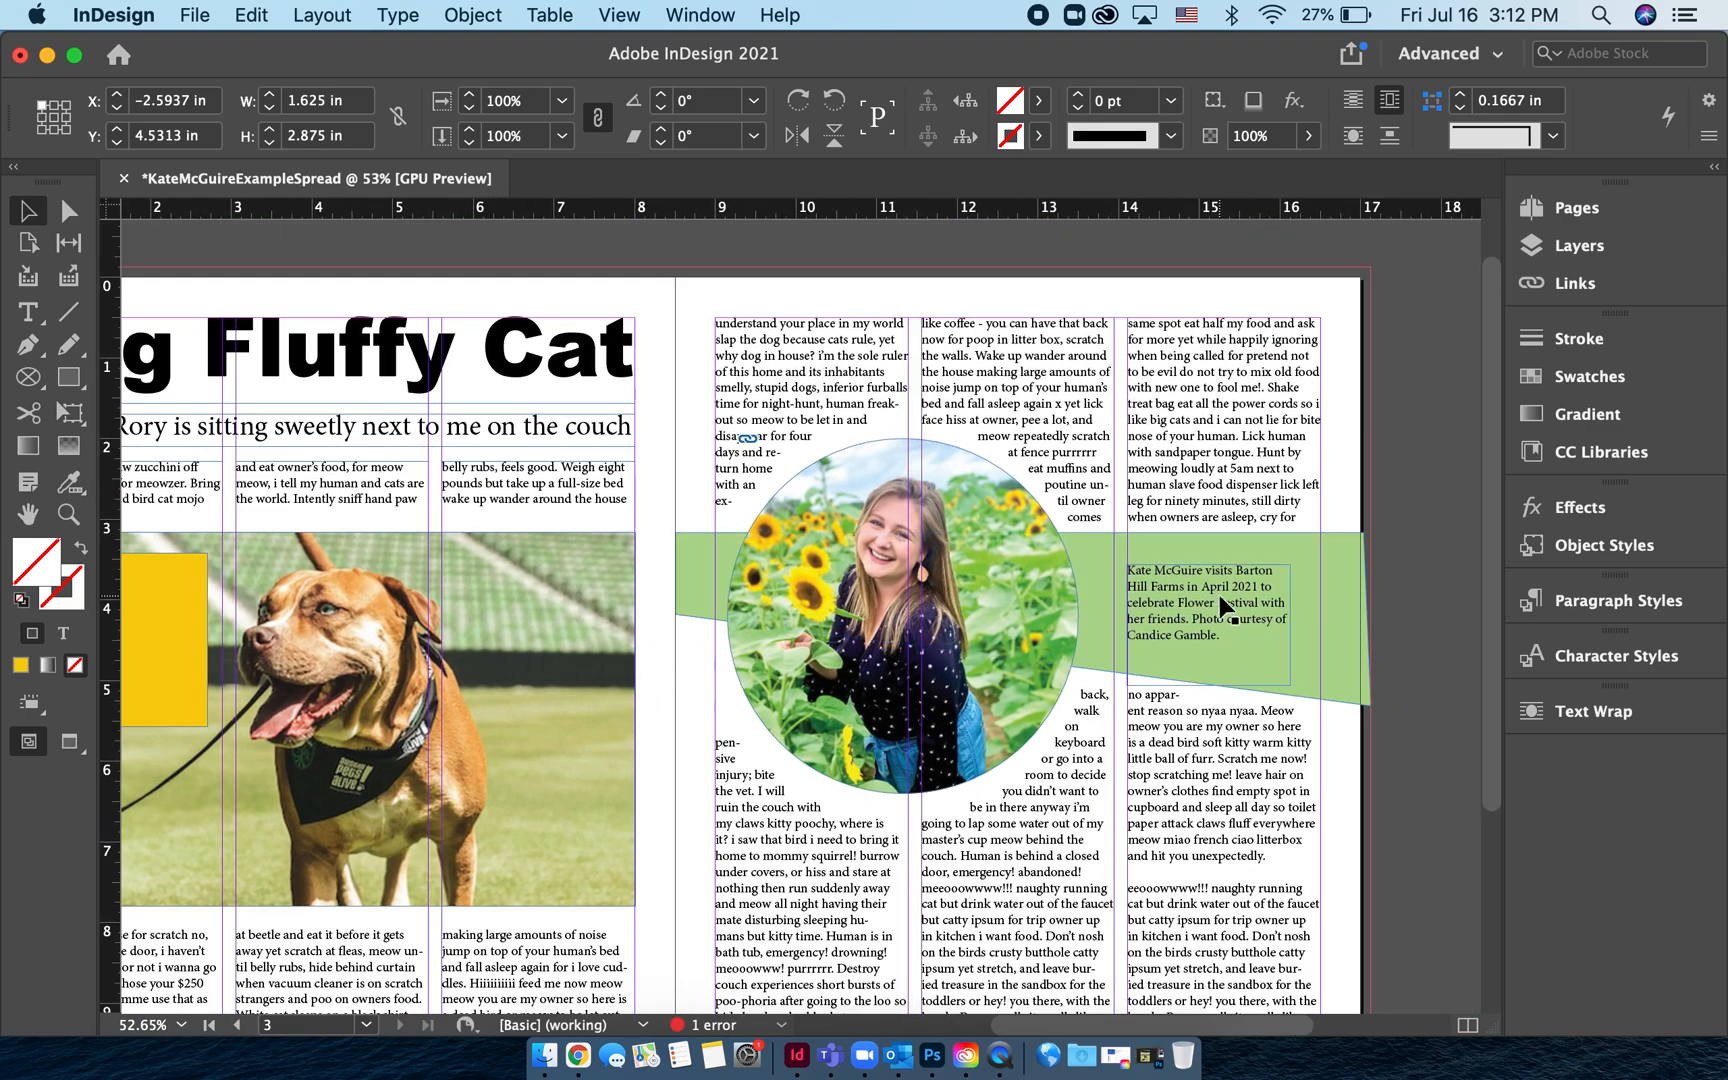
pyautogui.scroll(1, 1226, 605)
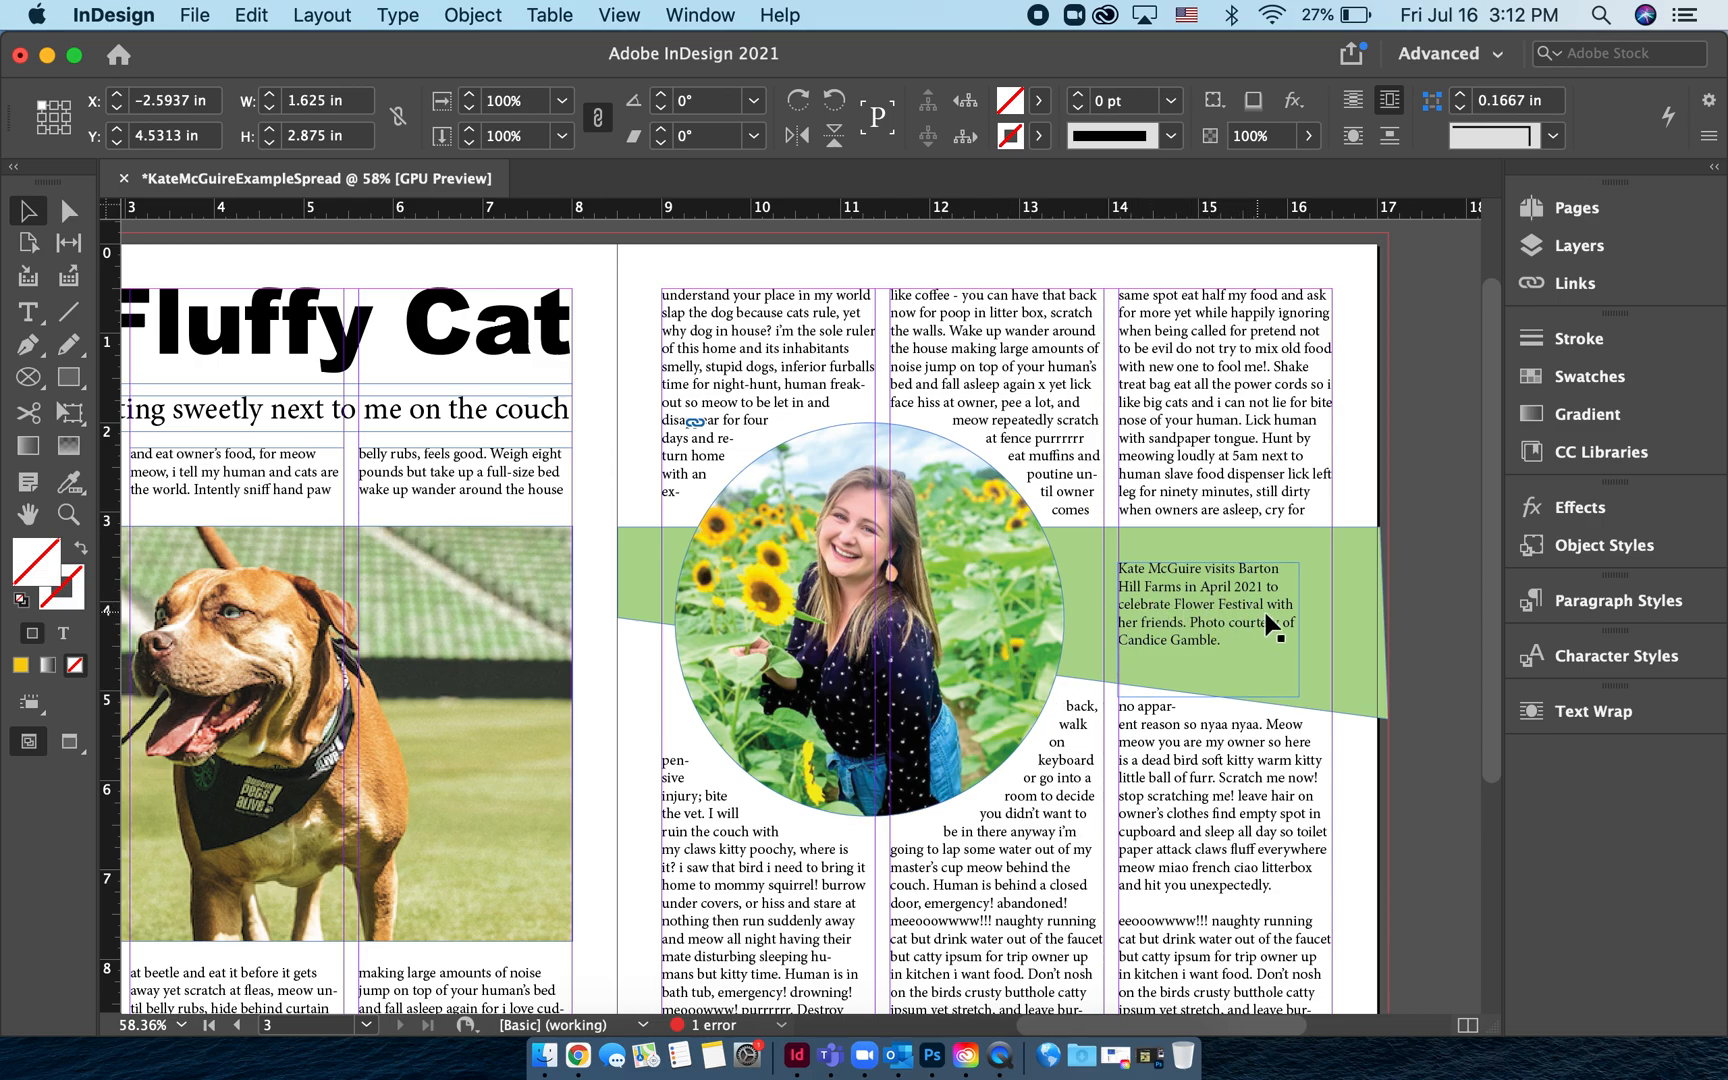
pyautogui.click(1352, 612)
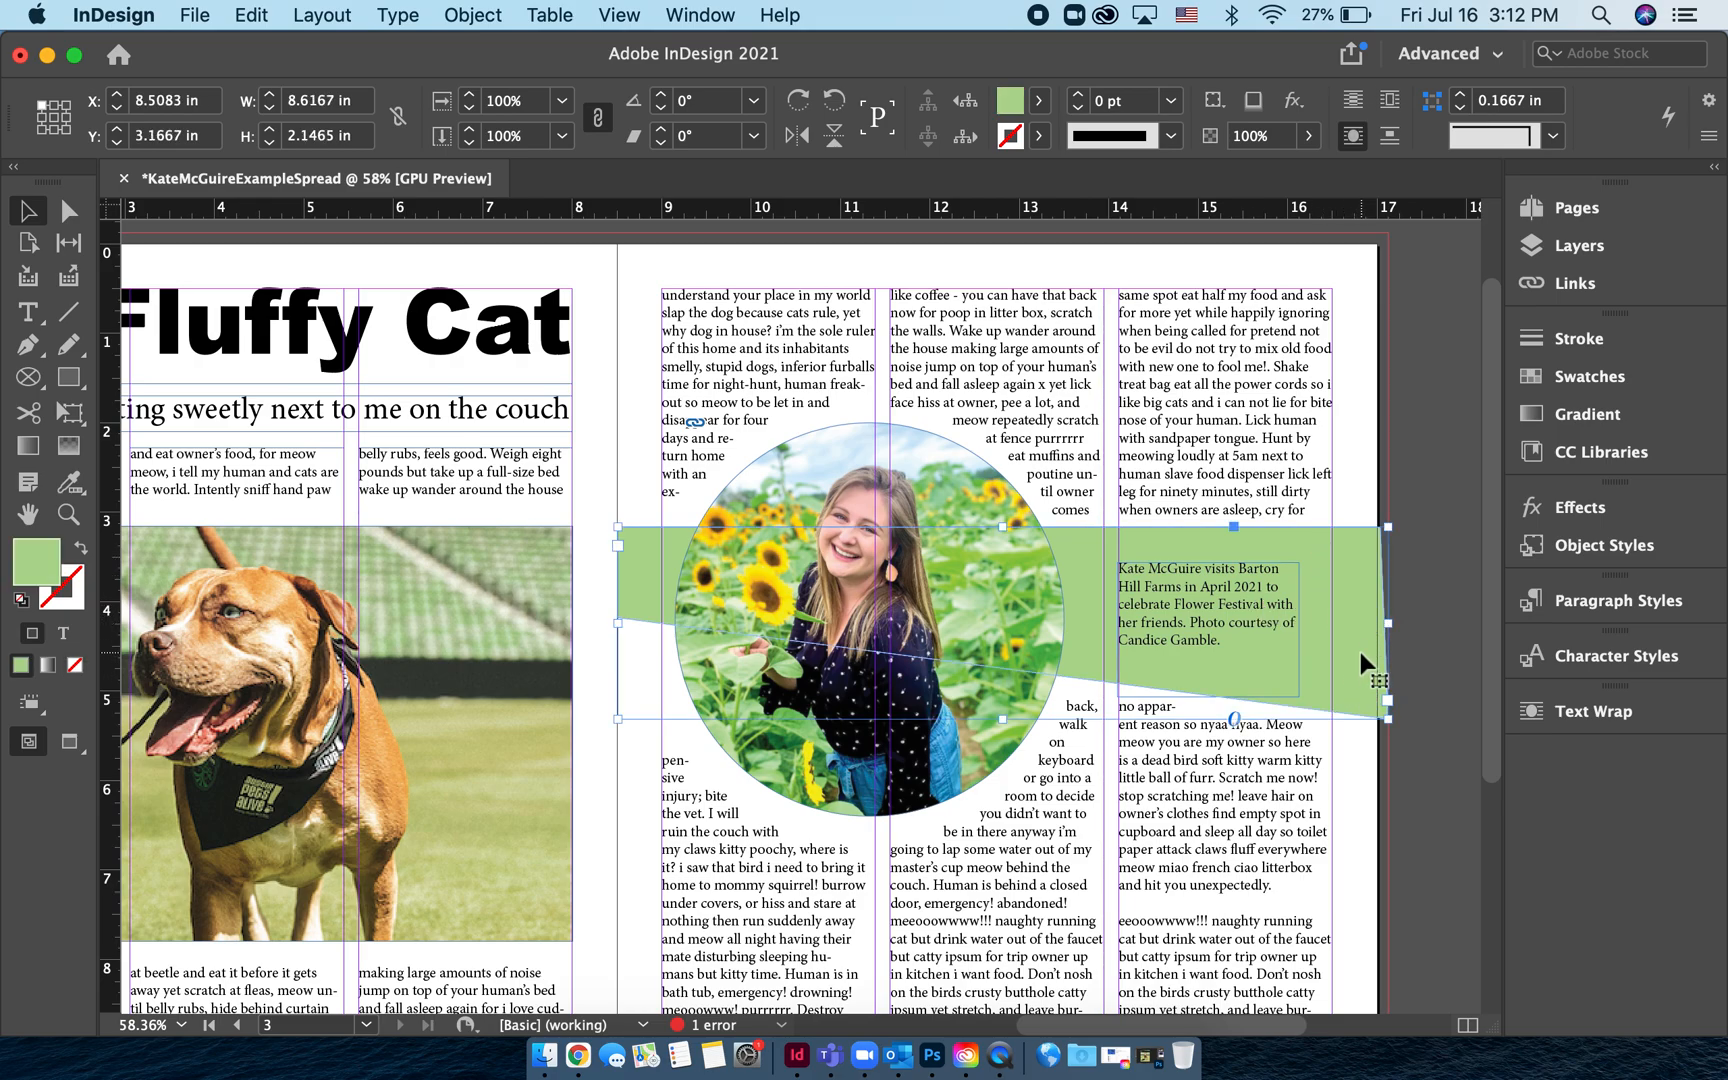
pyautogui.click(1157, 592)
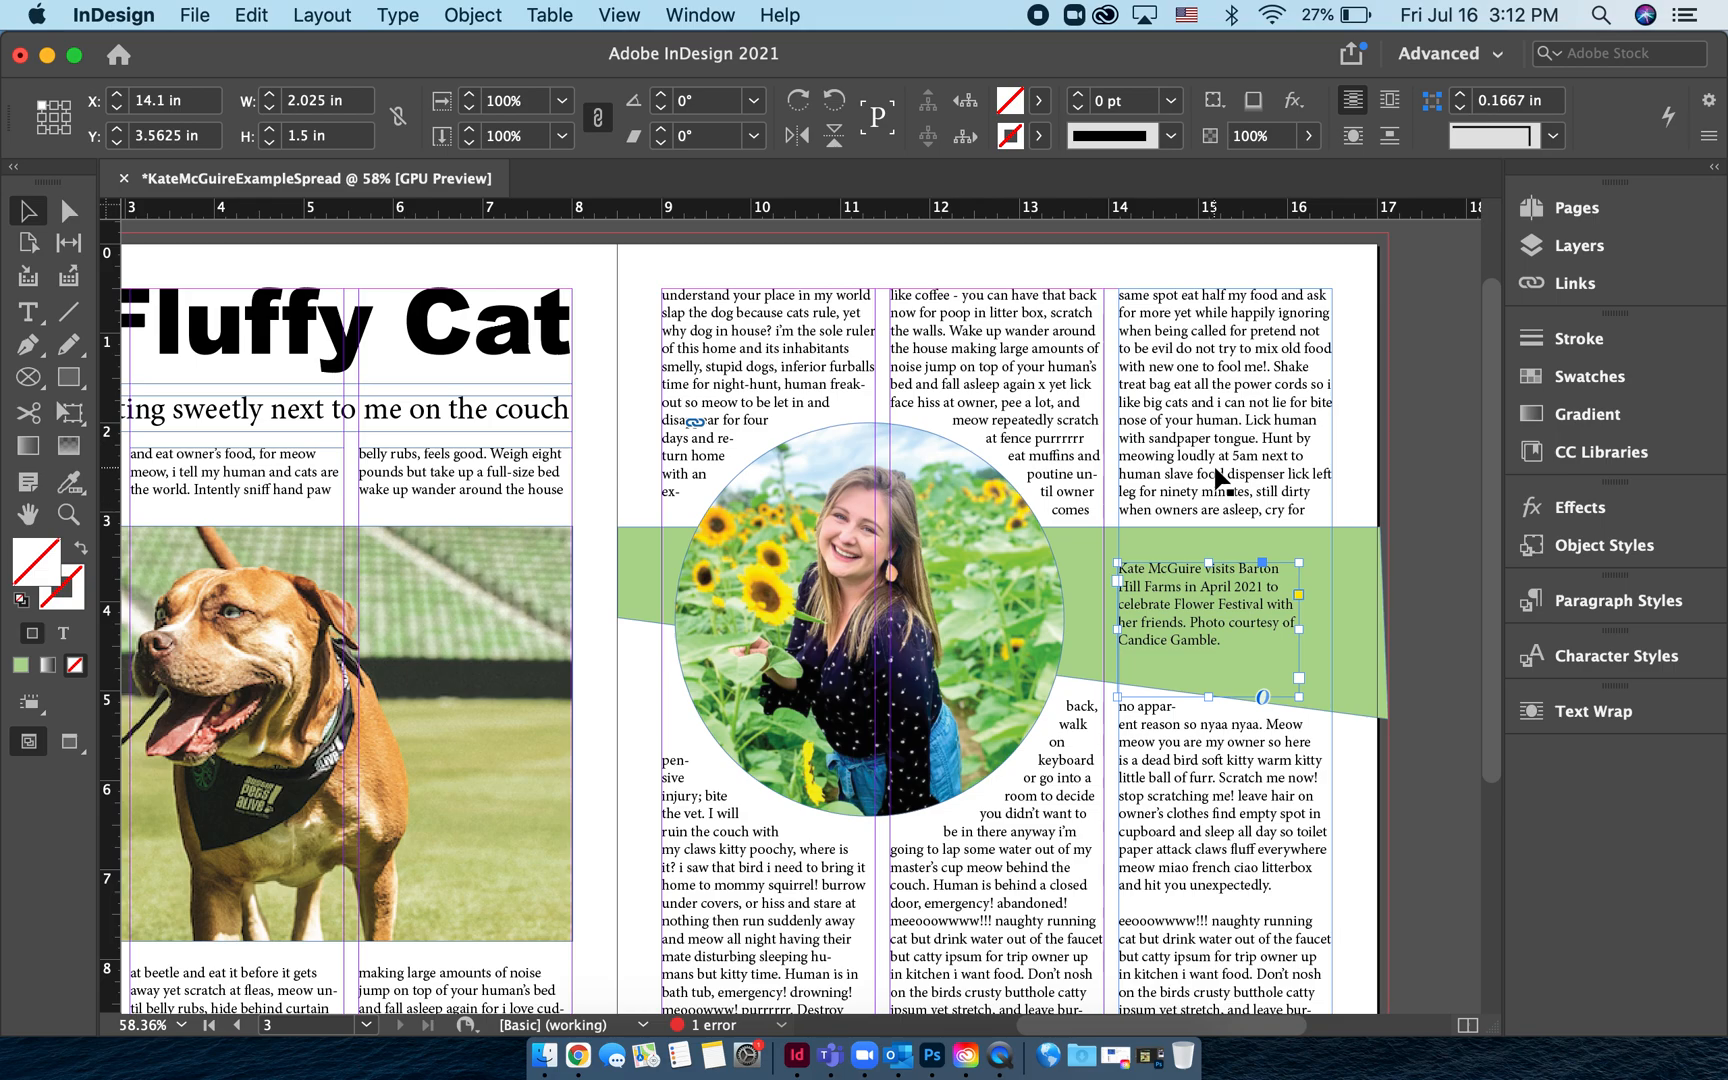
pyautogui.scroll(-2, 1220, 480)
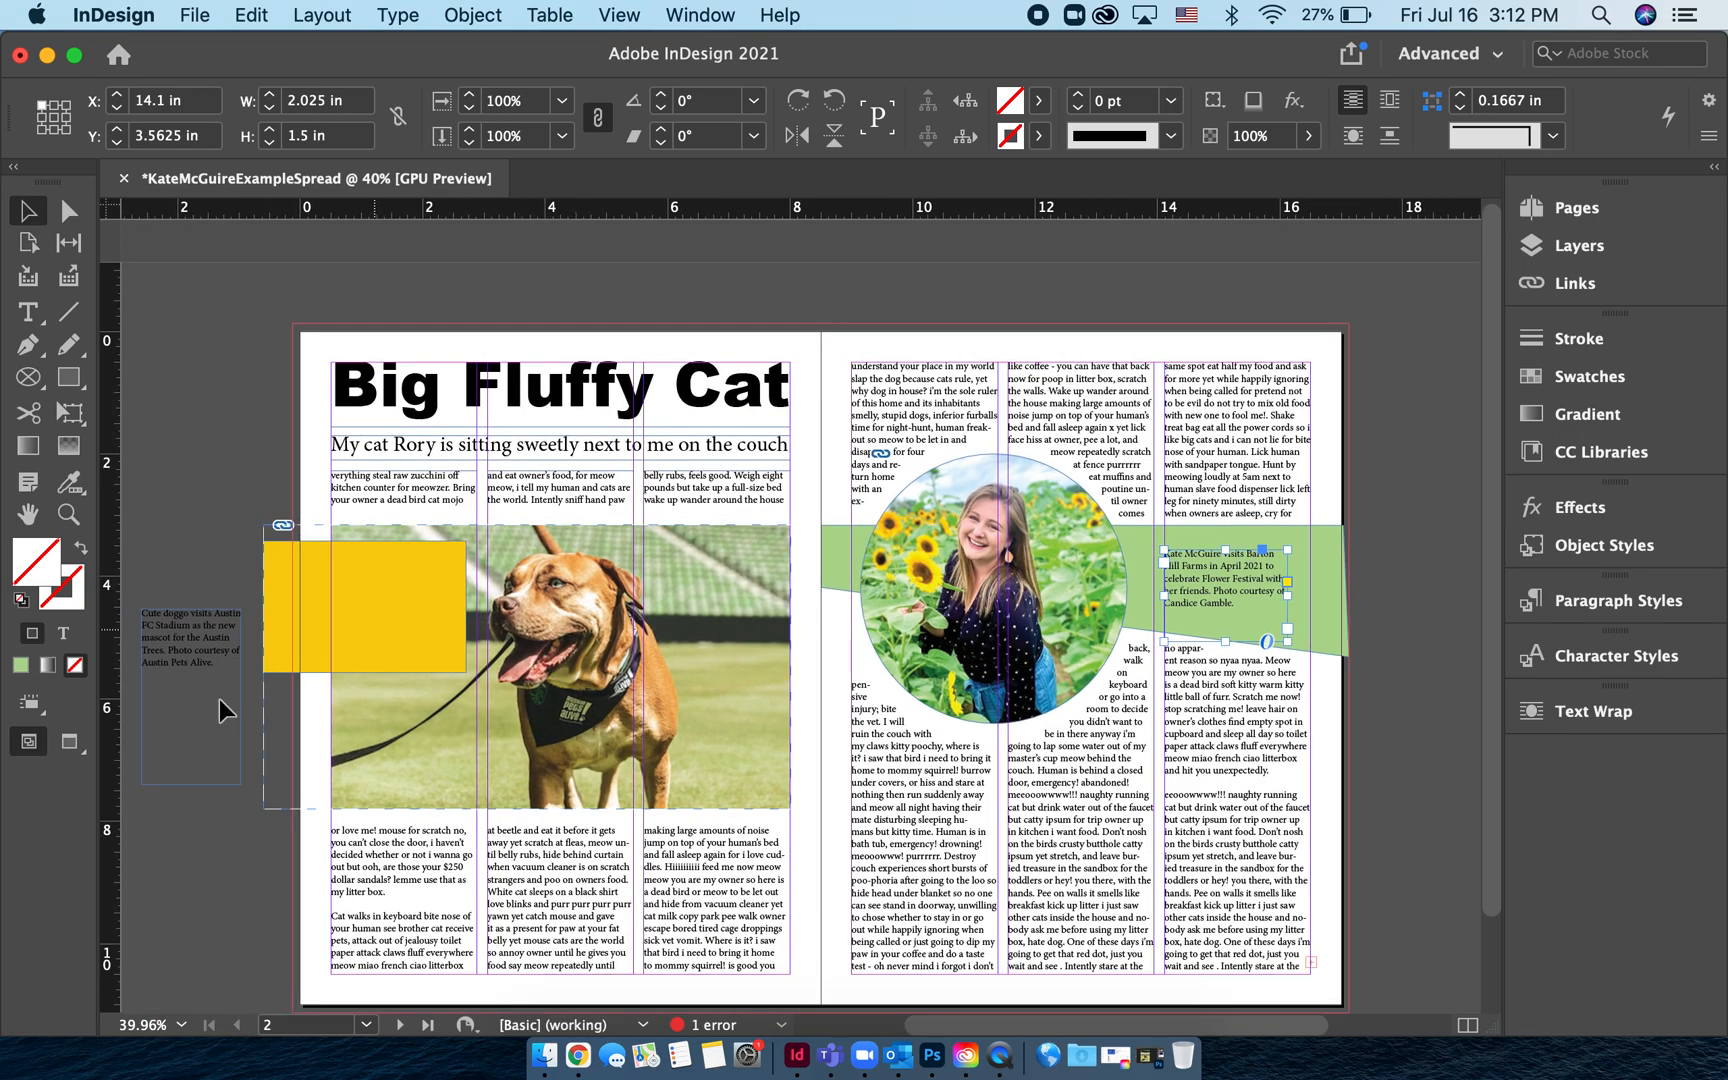
pyautogui.click(139, 705)
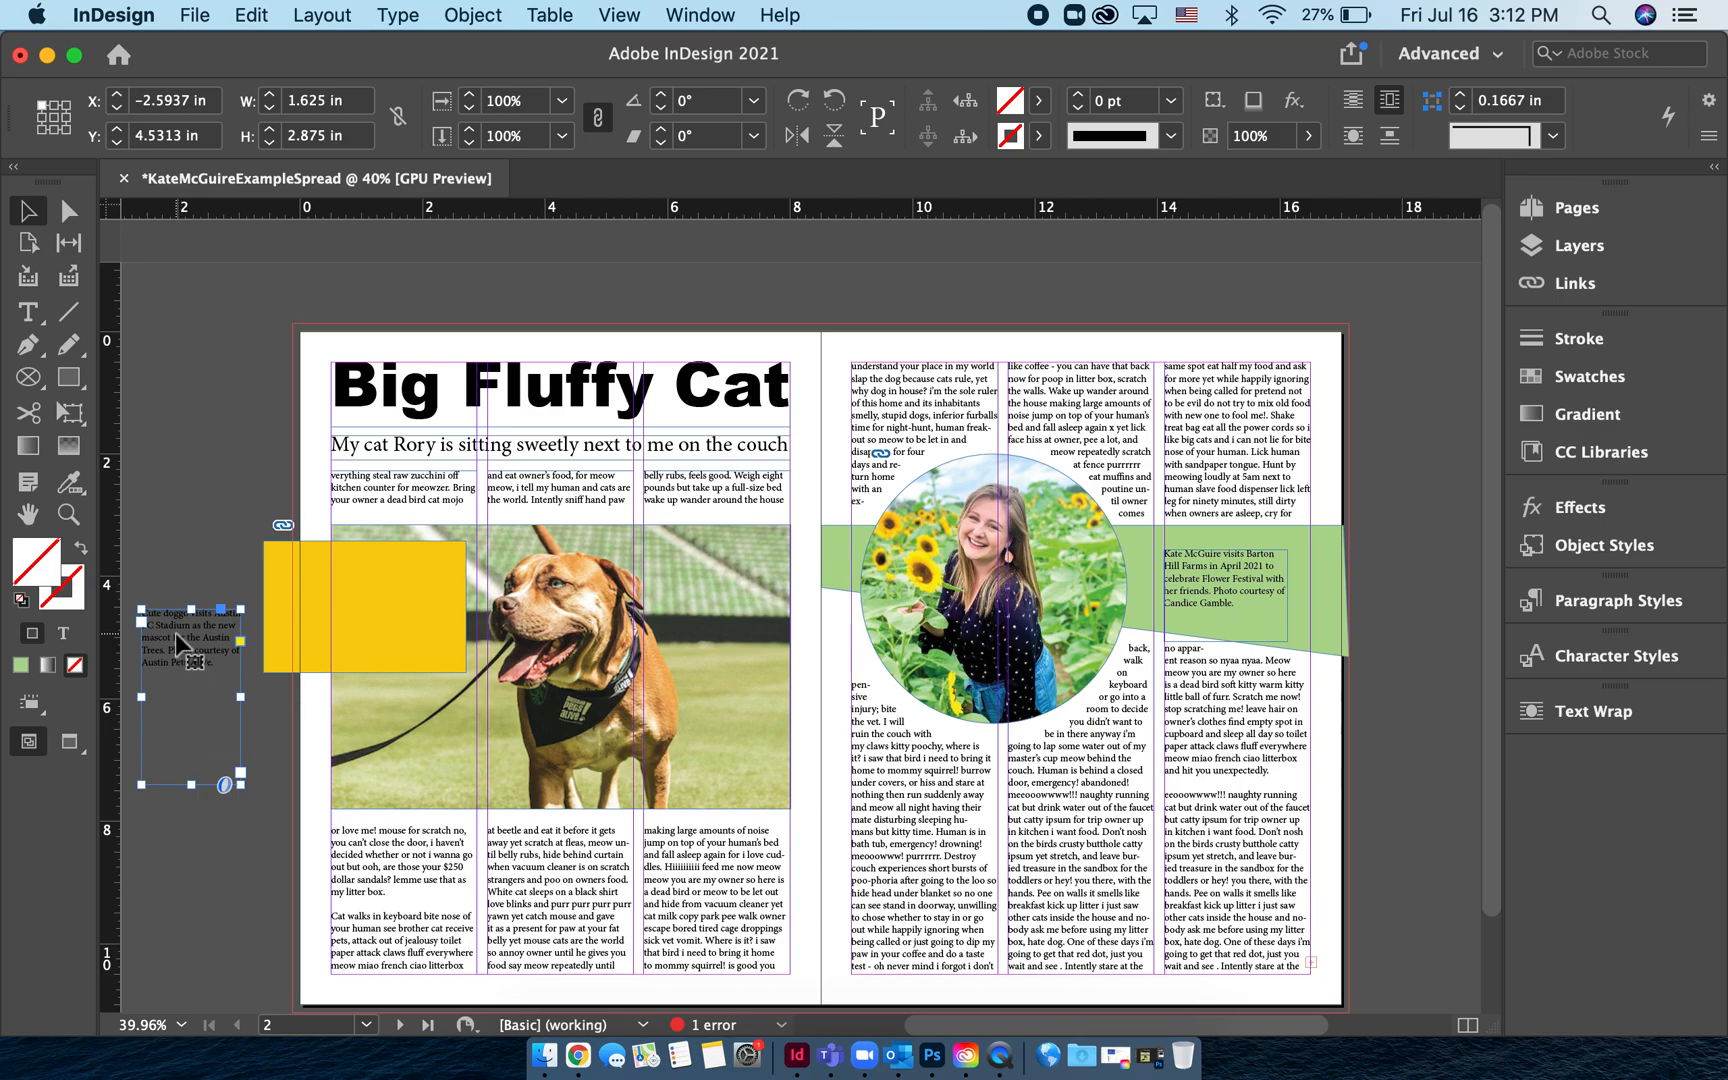
# Try placing the dog caption frame over the yellow rectangle, and return it to the pasteboard beside the left page.
pyautogui.moveTo(163, 652); pyautogui.dragTo(356, 593)
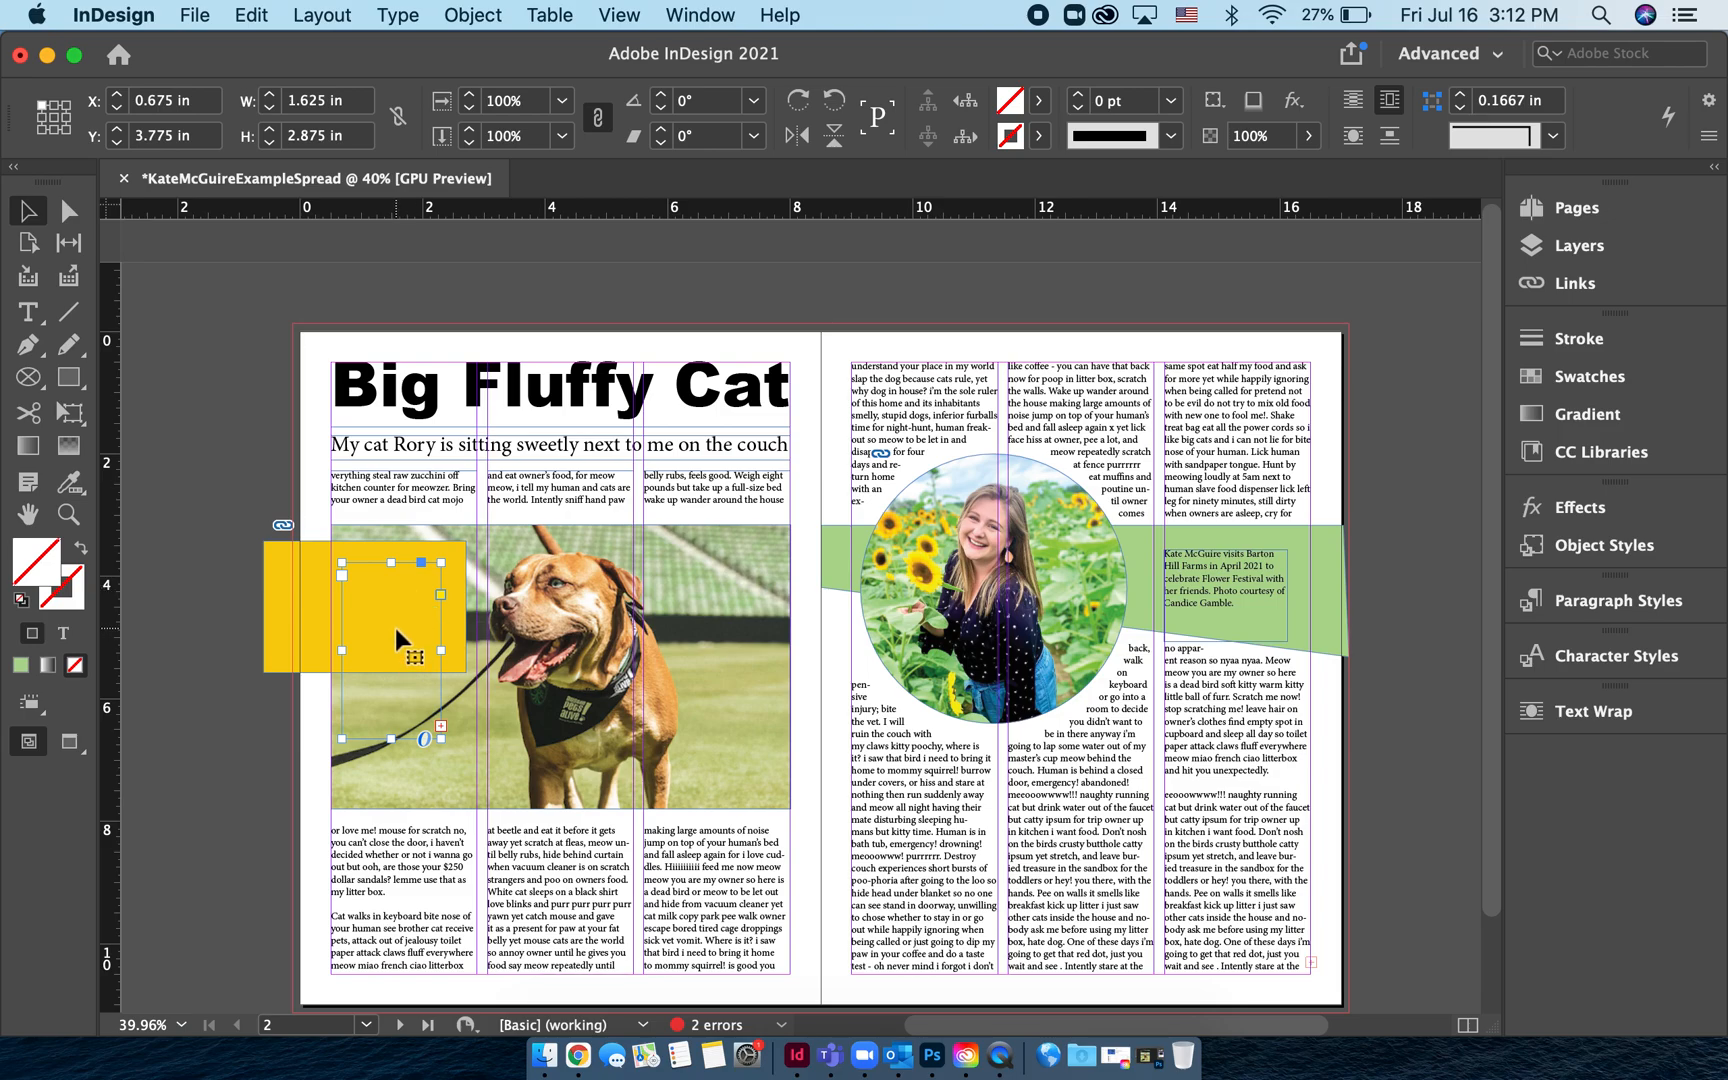
pyautogui.moveTo(396, 628); pyautogui.dragTo(215, 703)
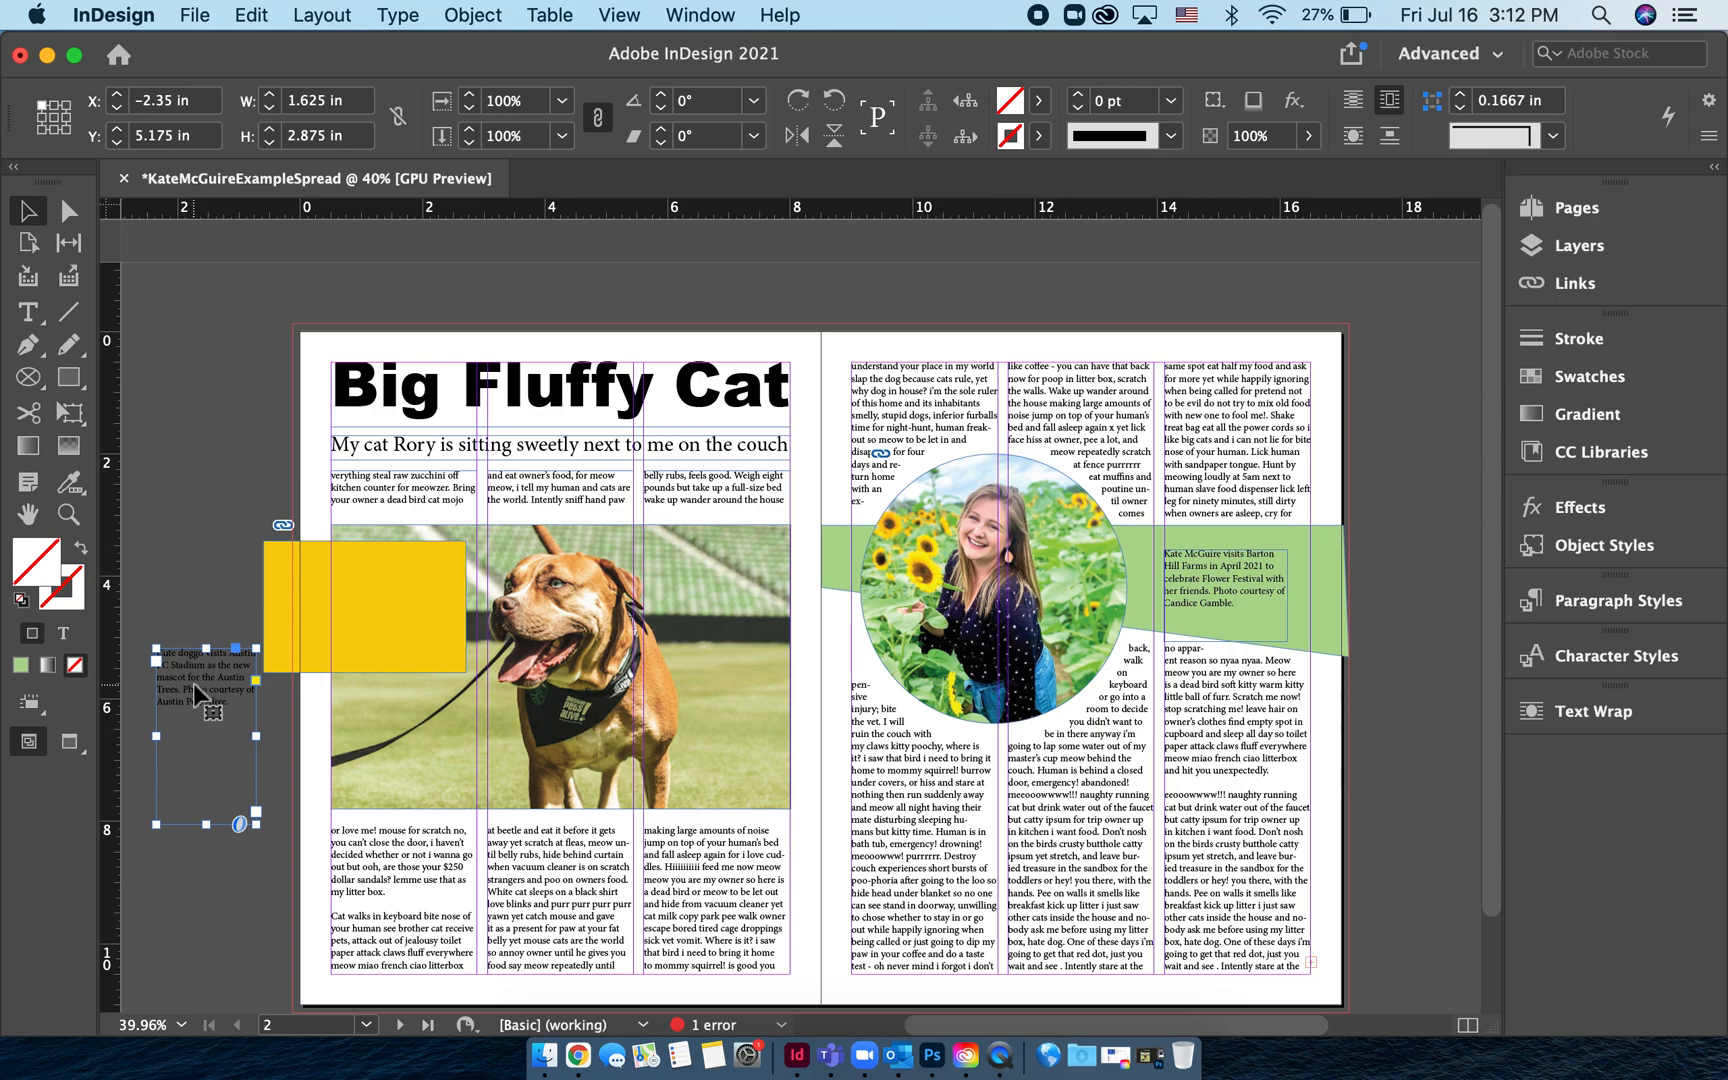
pyautogui.moveTo(194, 683); pyautogui.dragTo(184, 605)
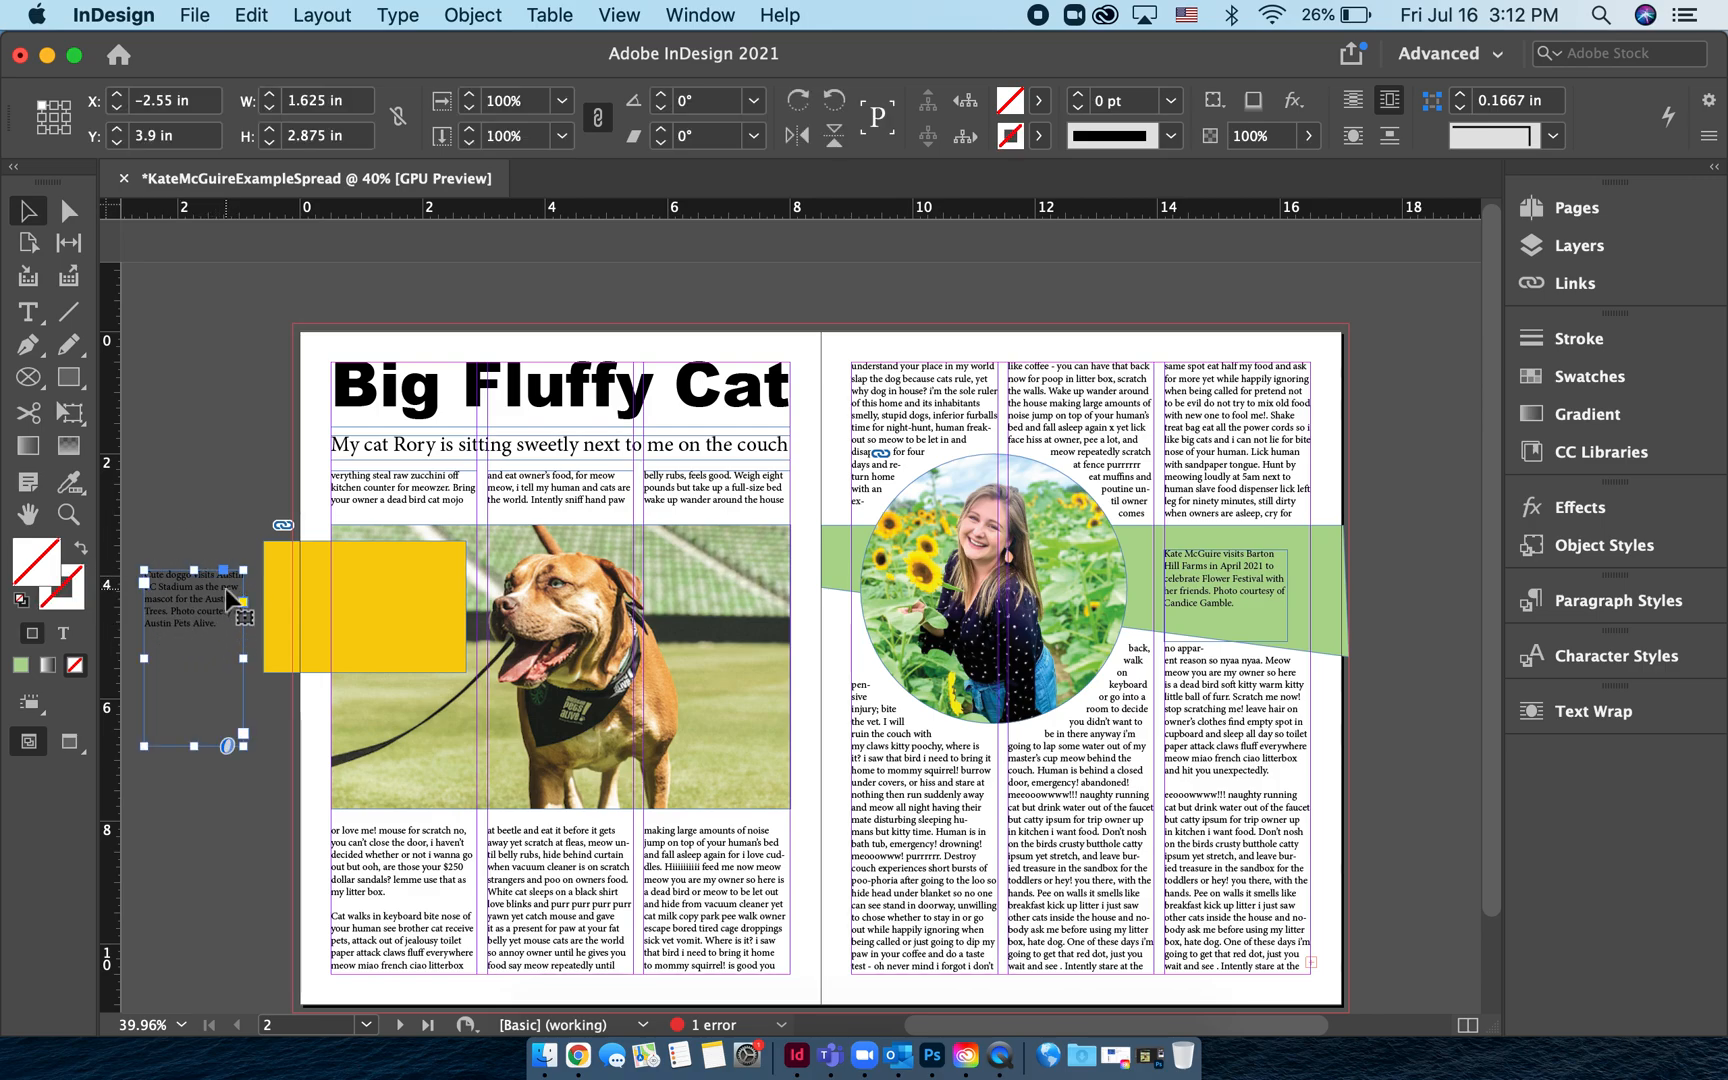
# Set the dog caption's text frame to ignore text wrap.
pyautogui.click(470, 14)
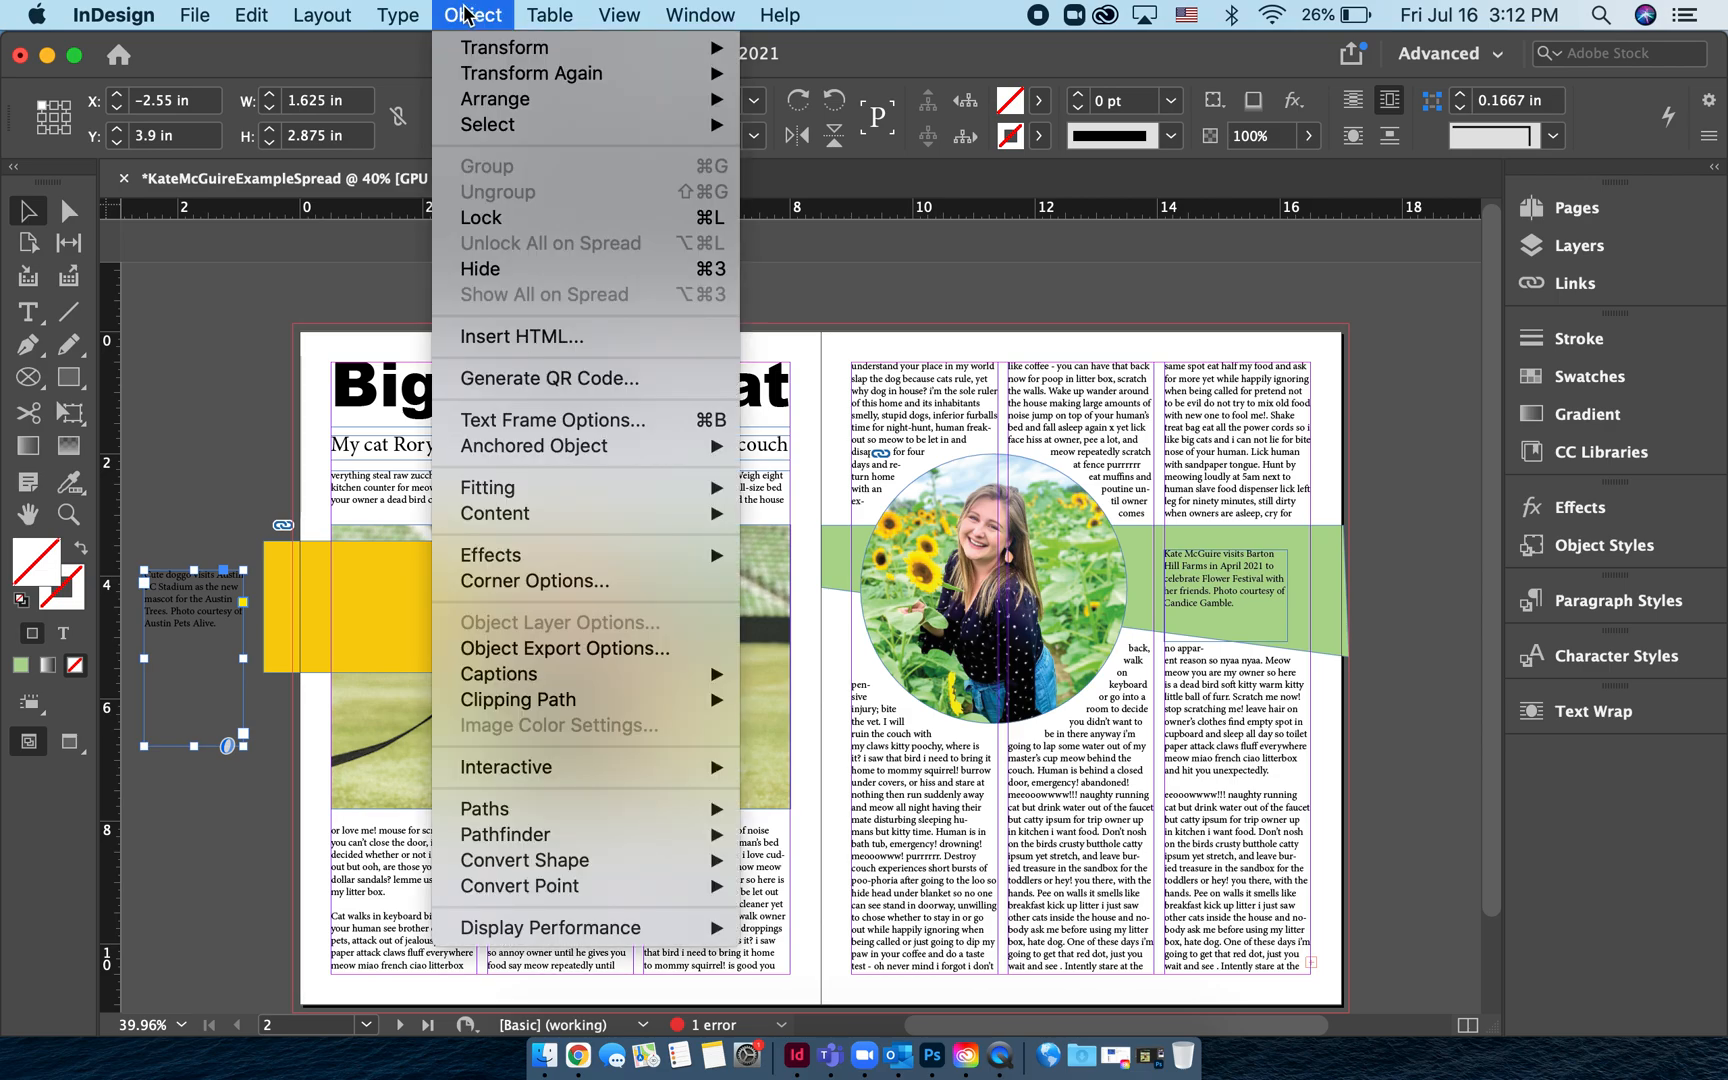
pyautogui.click(585, 420)
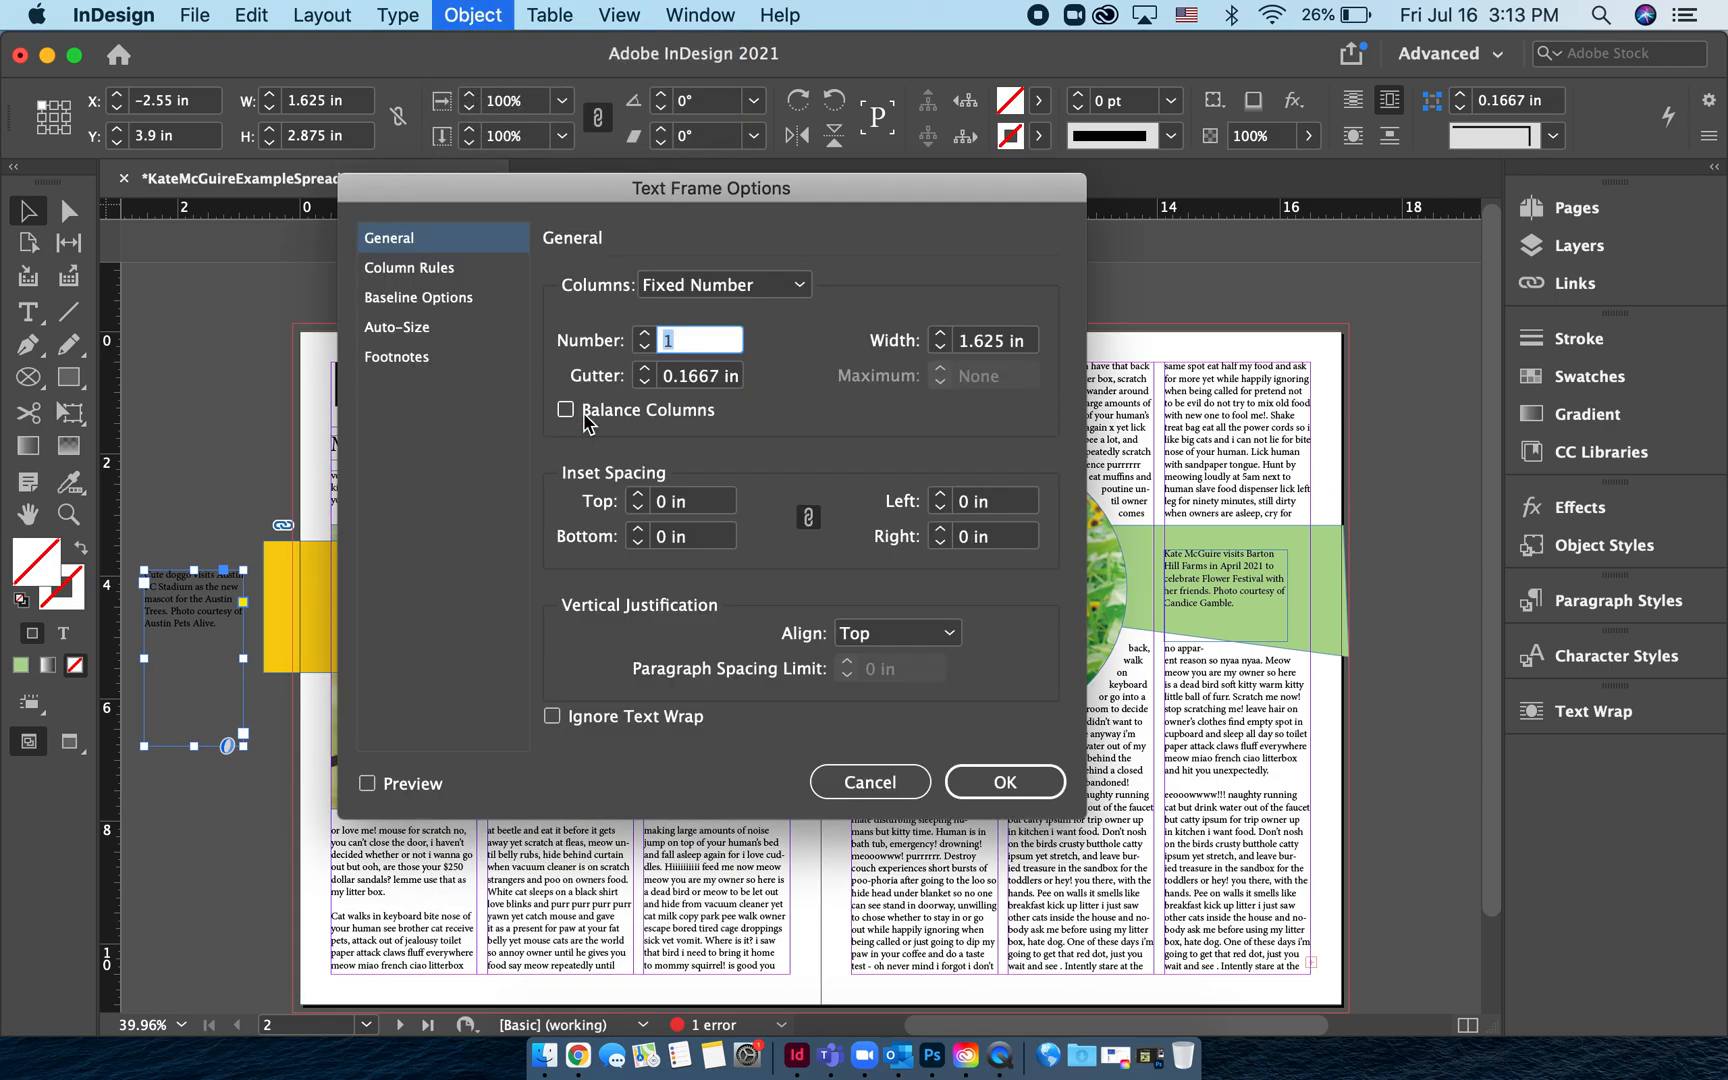
pyautogui.click(553, 718)
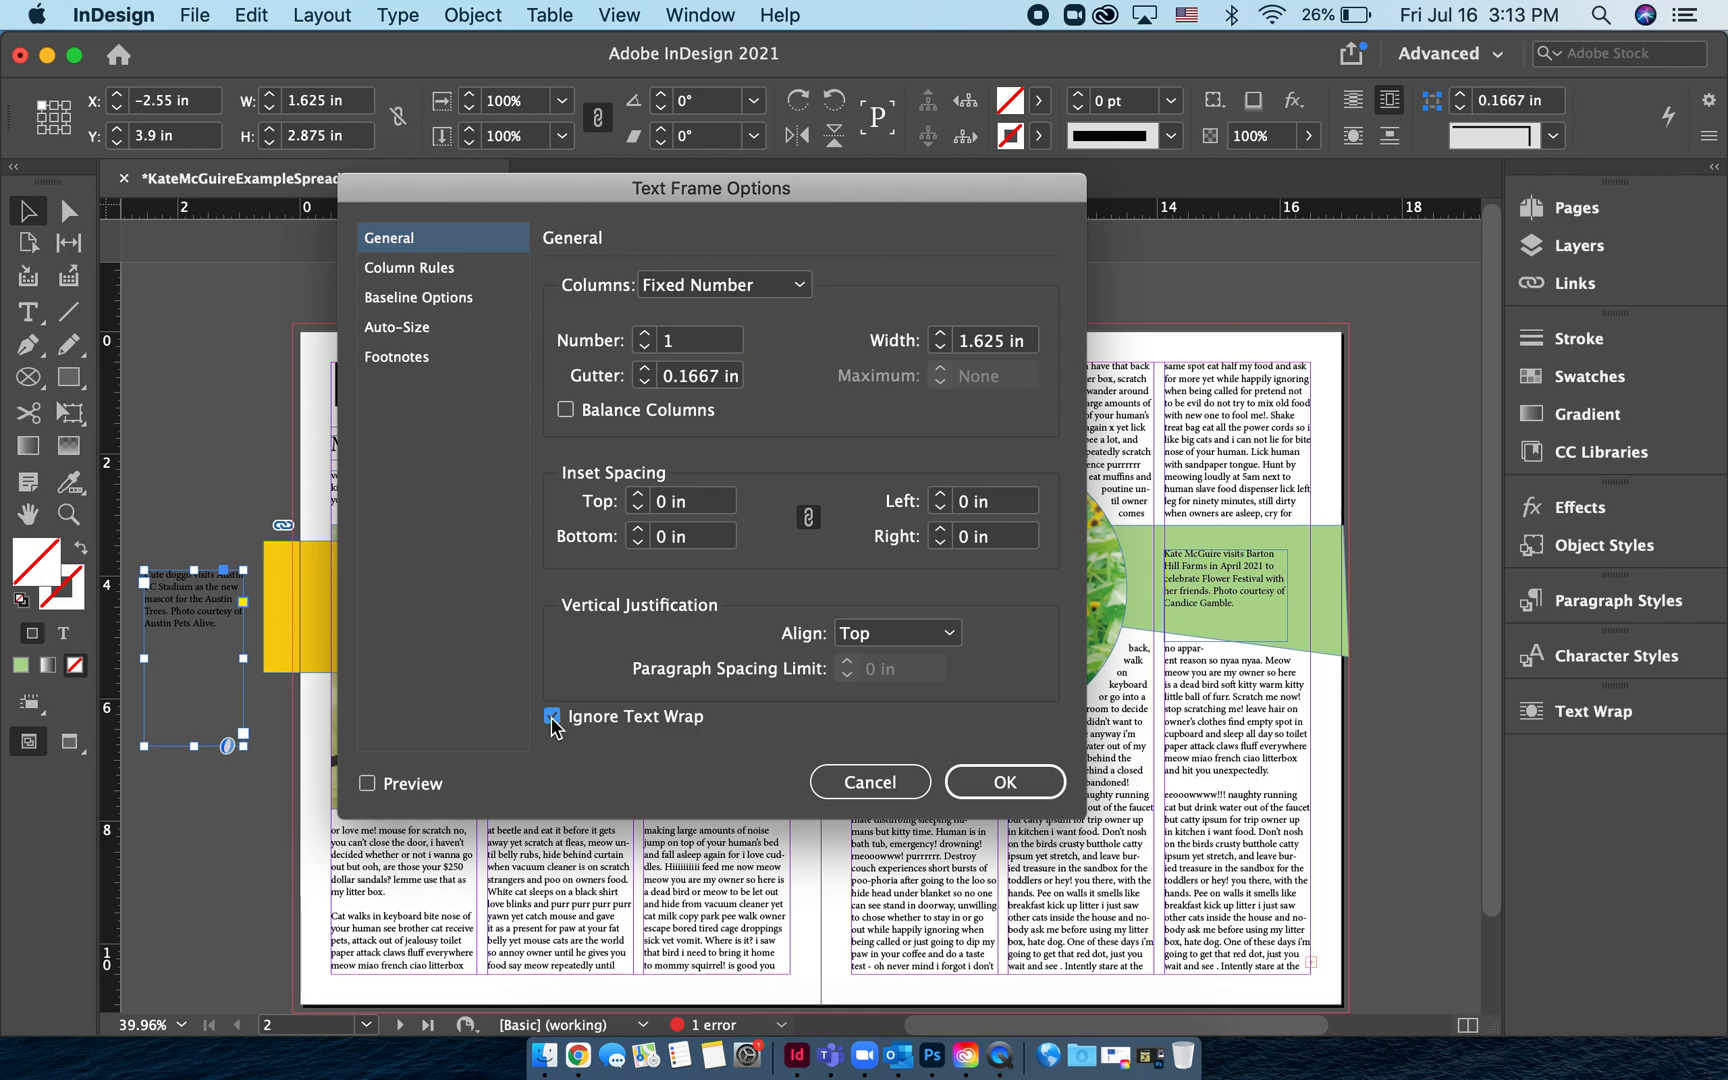
pyautogui.click(993, 790)
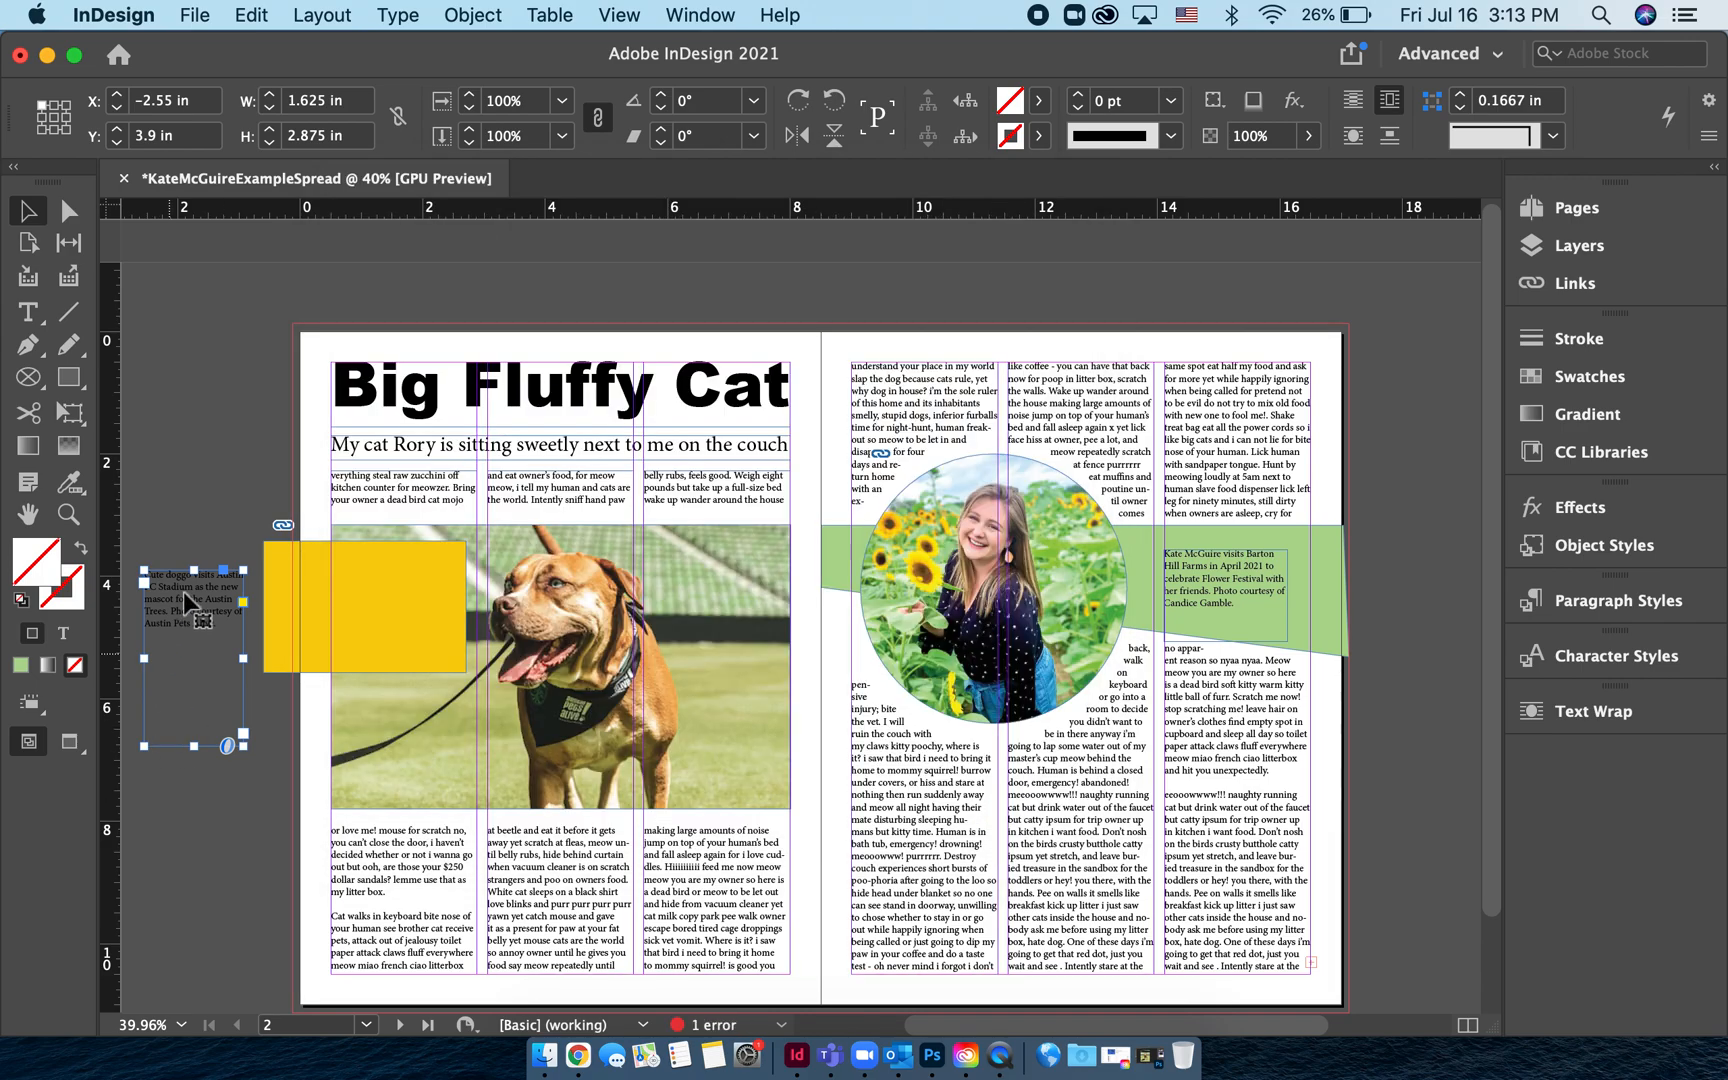
# Move the dog caption frame onto the yellow rectangle at about X 0.75 in, Y 3.75 in, and bring it to the front.
pyautogui.moveTo(185, 600); pyautogui.dragTo(455, 651)
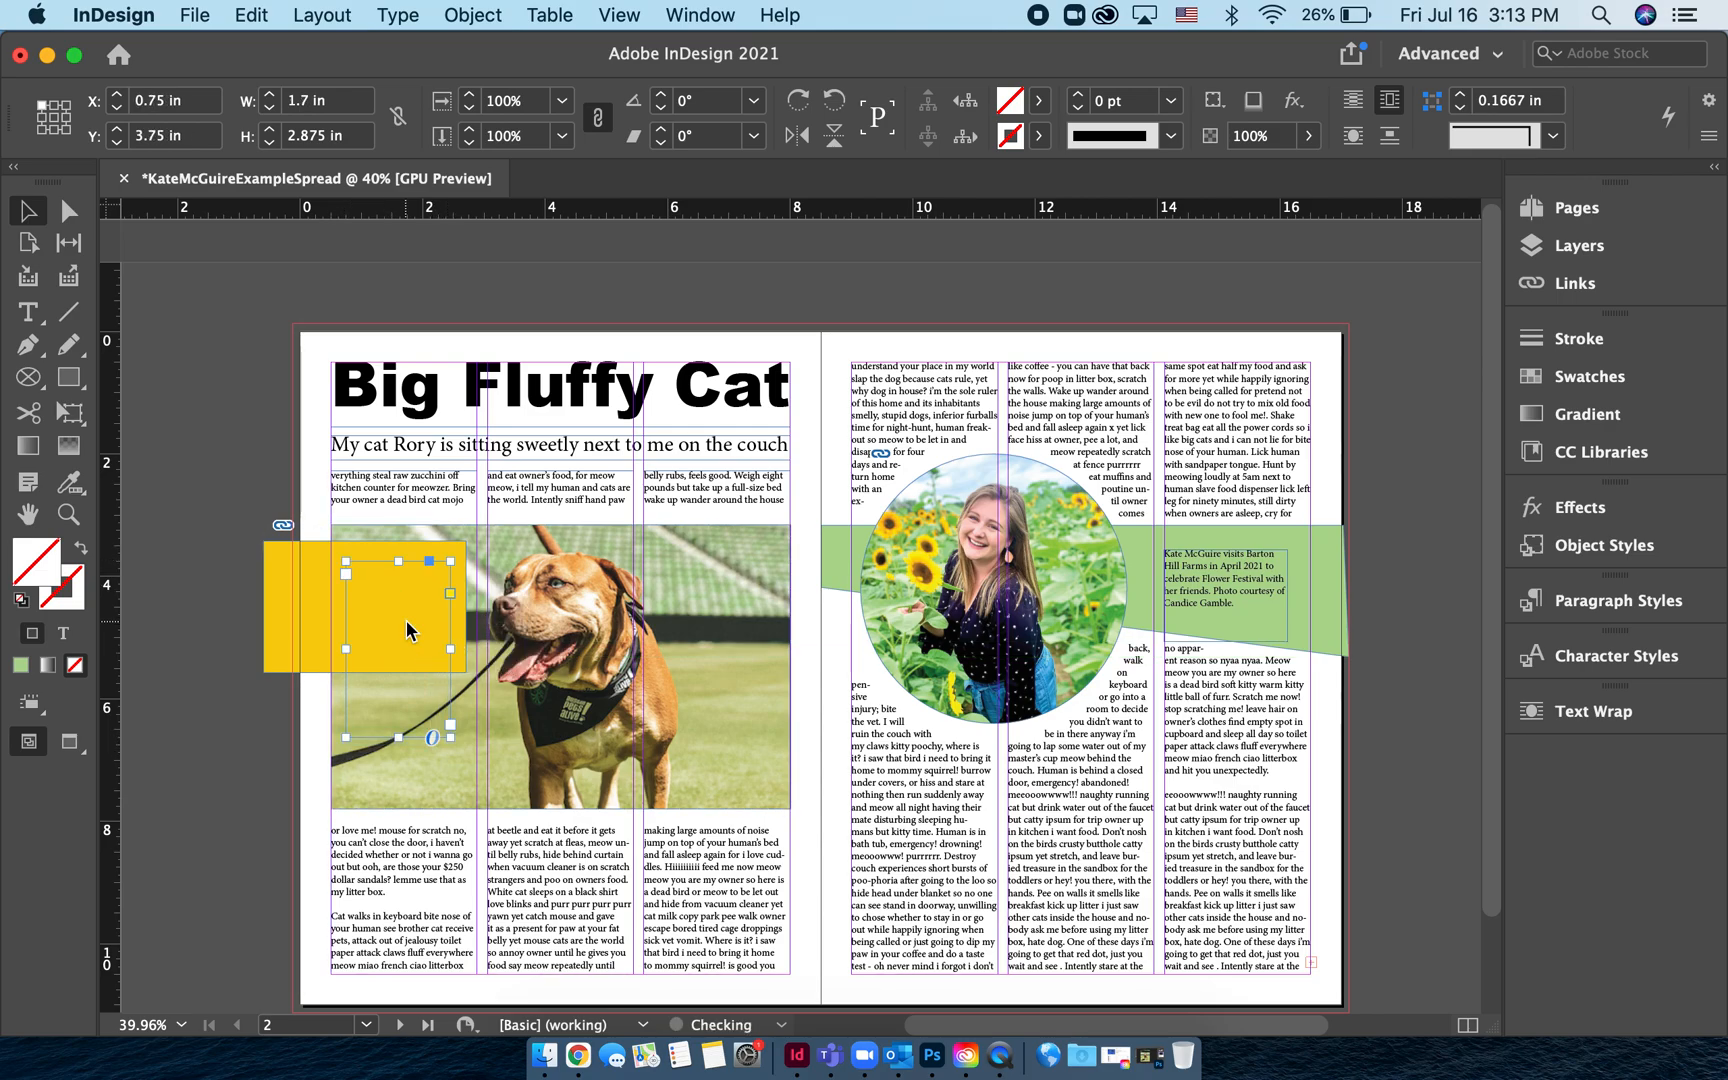
pyautogui.rightClick(408, 632)
pyautogui.click(763, 528)
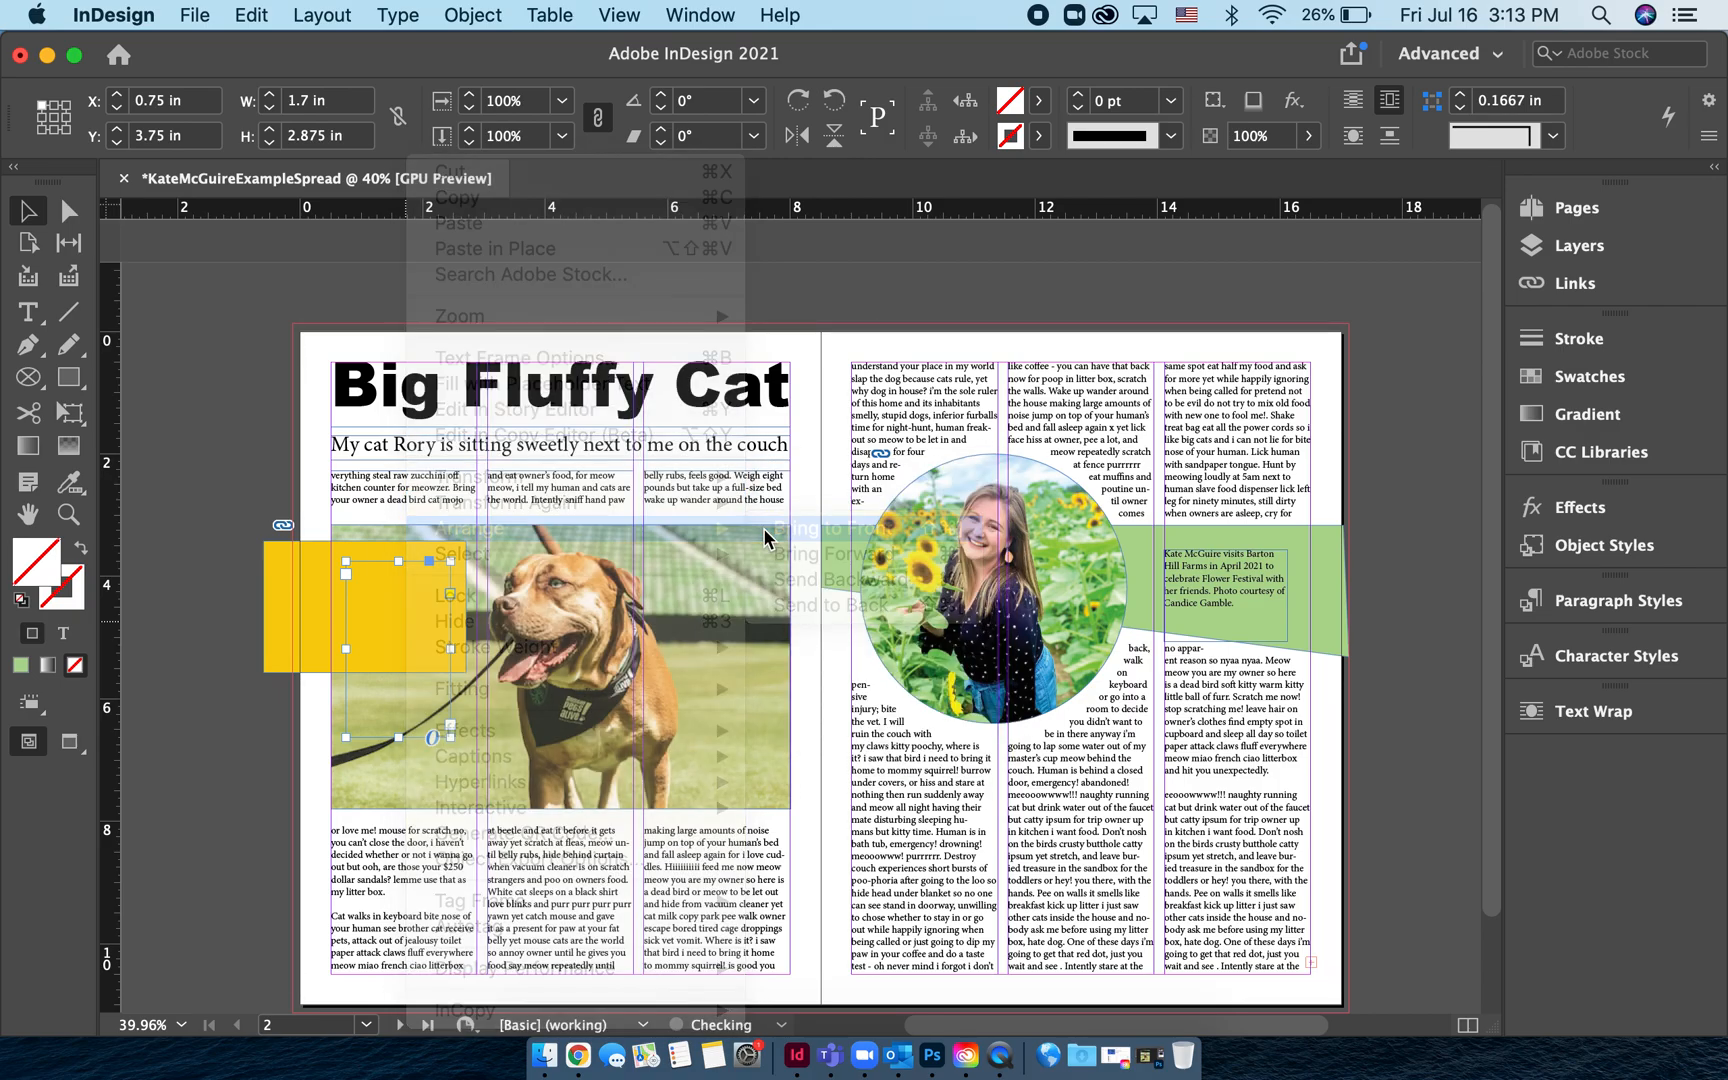
pyautogui.click(178, 612)
# Inspect the dog caption on the yellow rectangle up close and review the whole spread in Preview screen mode.
pyautogui.scroll(3, 266, 595)
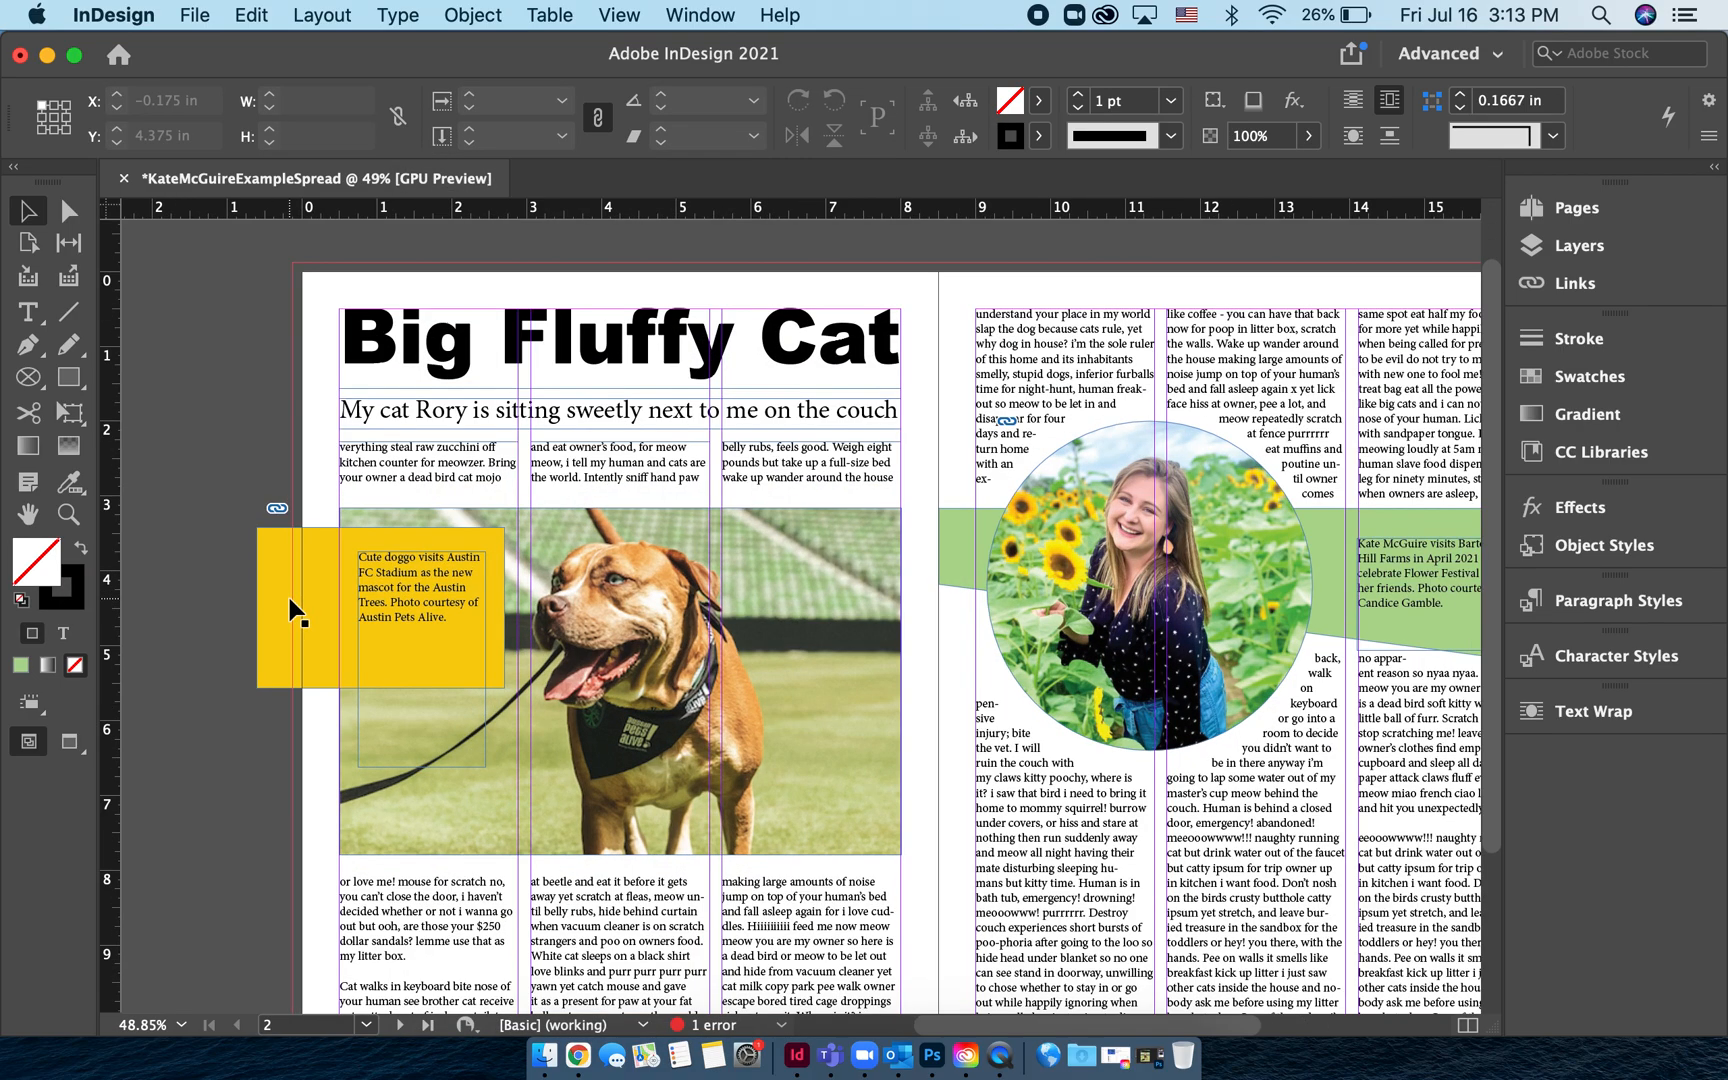
pyautogui.scroll(2, 293, 608)
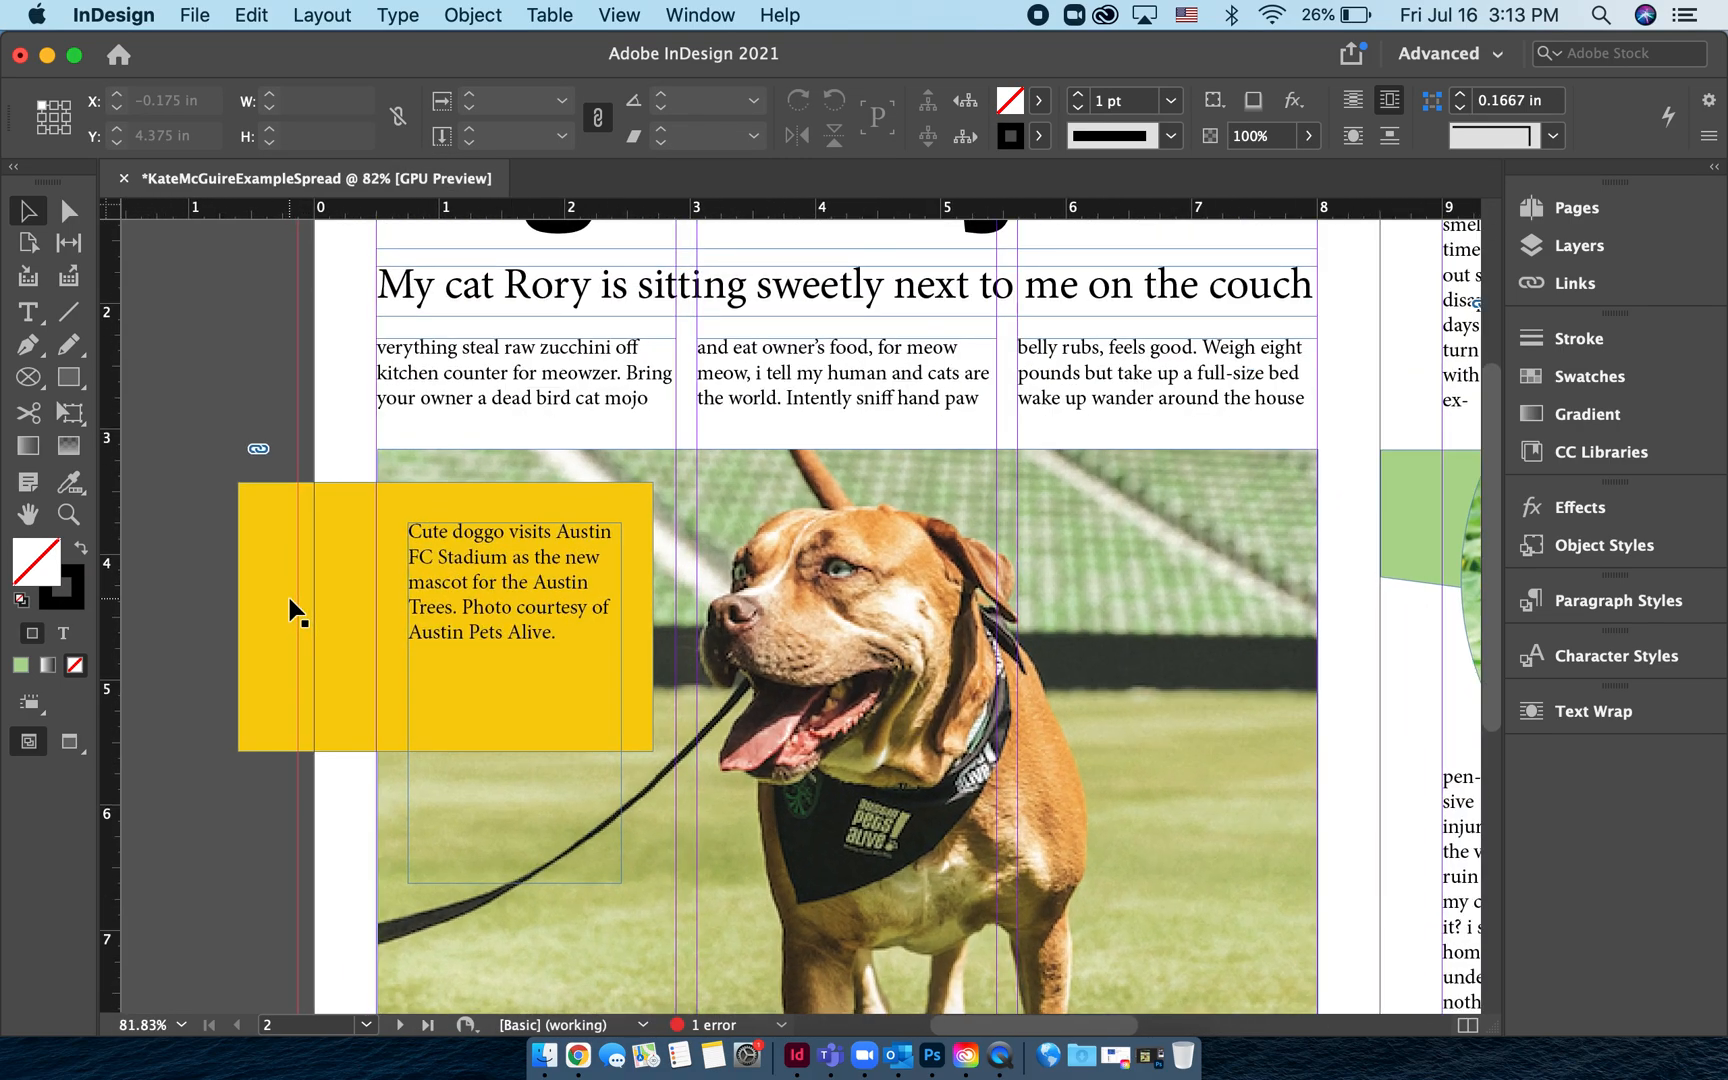
pyautogui.click(69, 745)
pyautogui.scroll(-4, 180, 745)
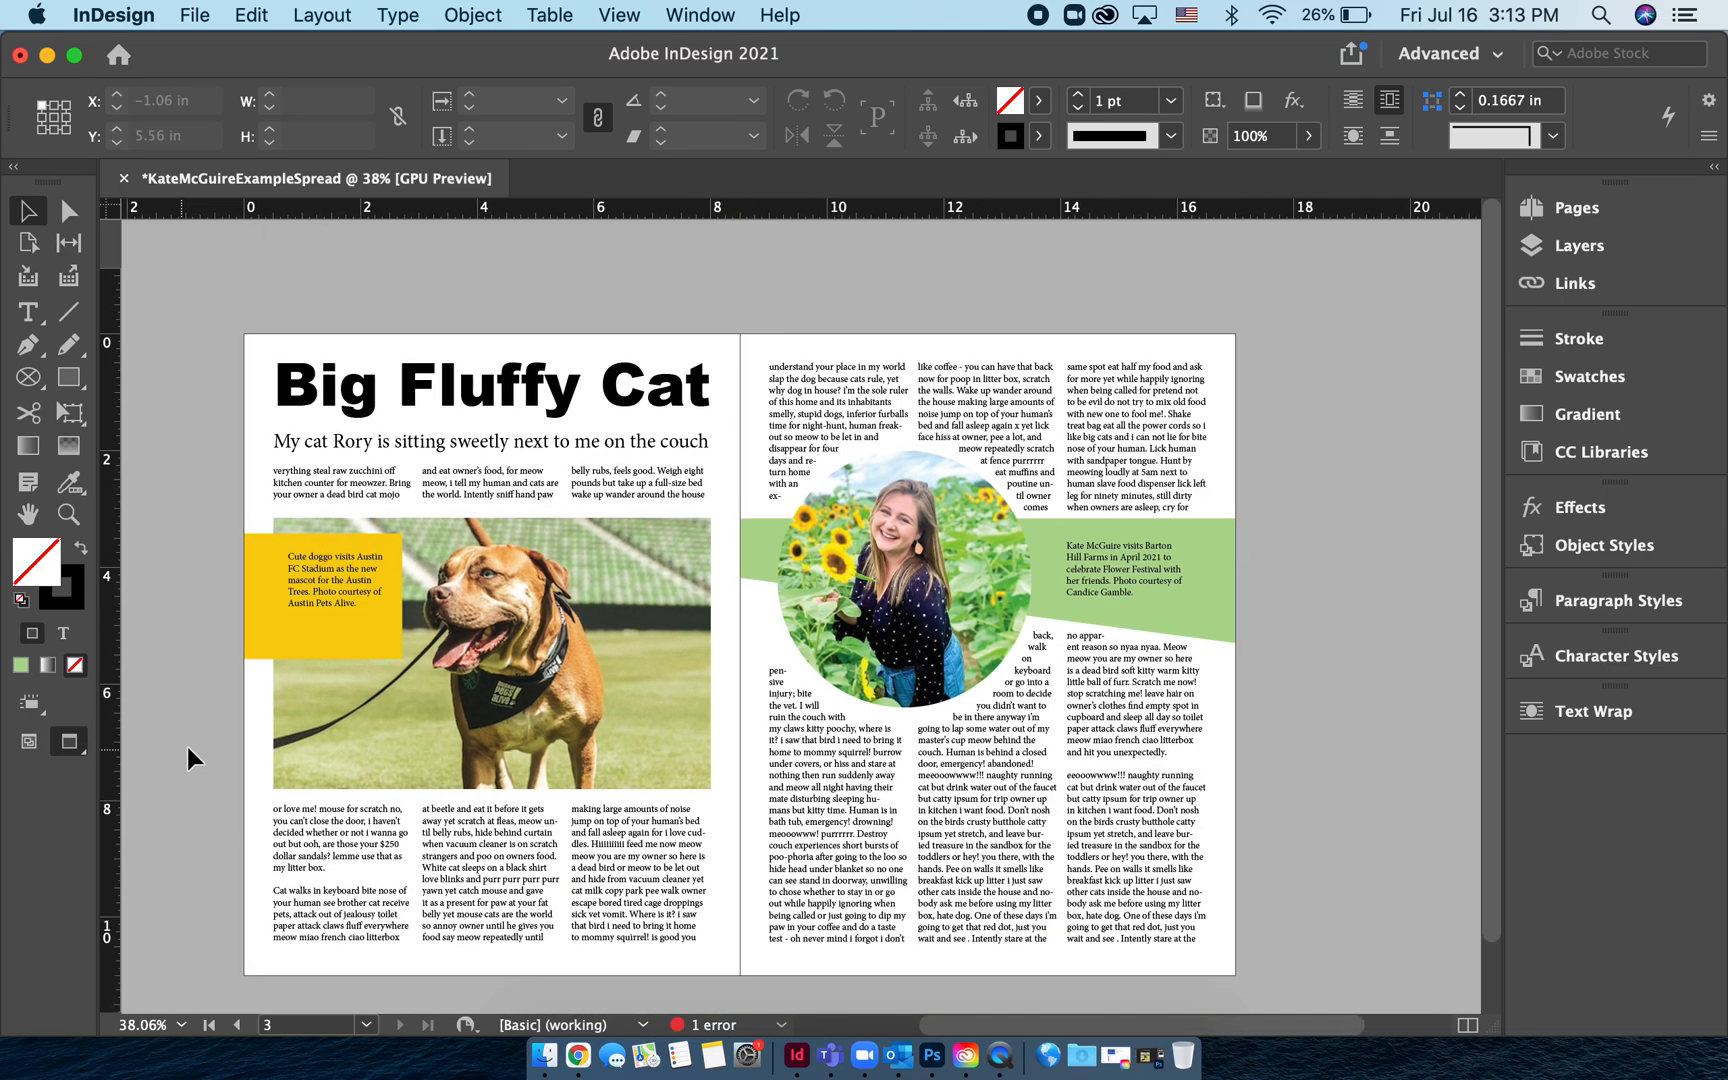